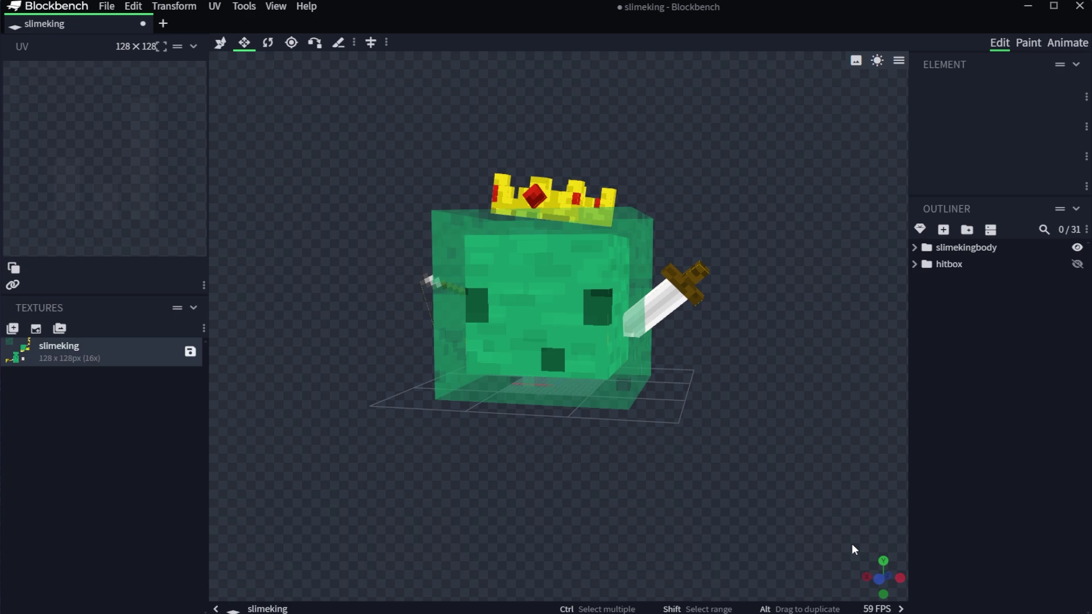
# Add a cube between the slimekingbody and hitbox groups and stretch it to 34 units along X.
pyautogui.click(944, 229)
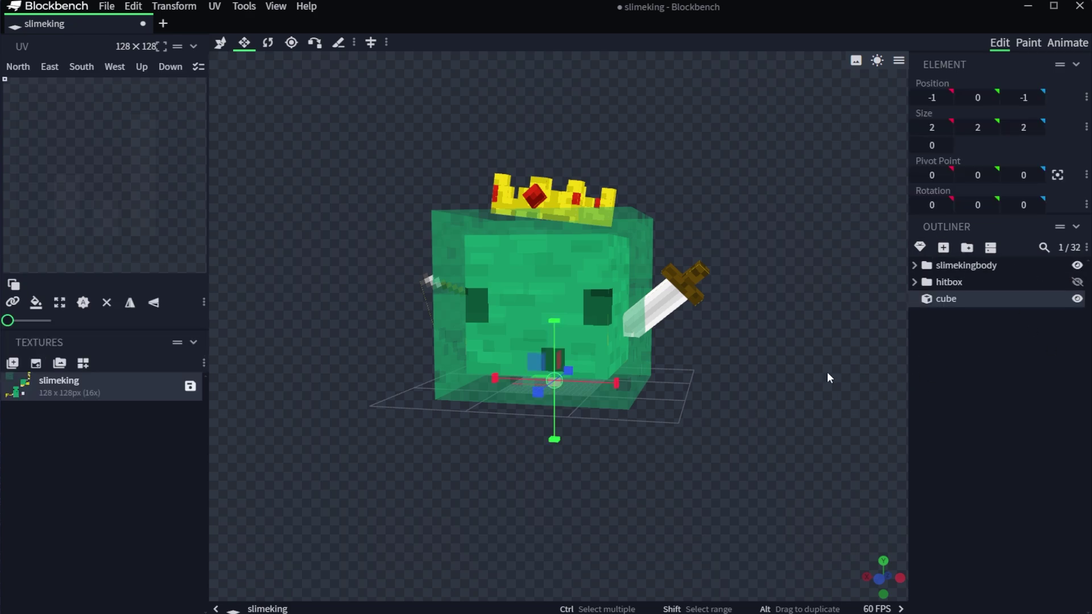
pyautogui.moveTo(946, 299); pyautogui.dragTo(937, 273)
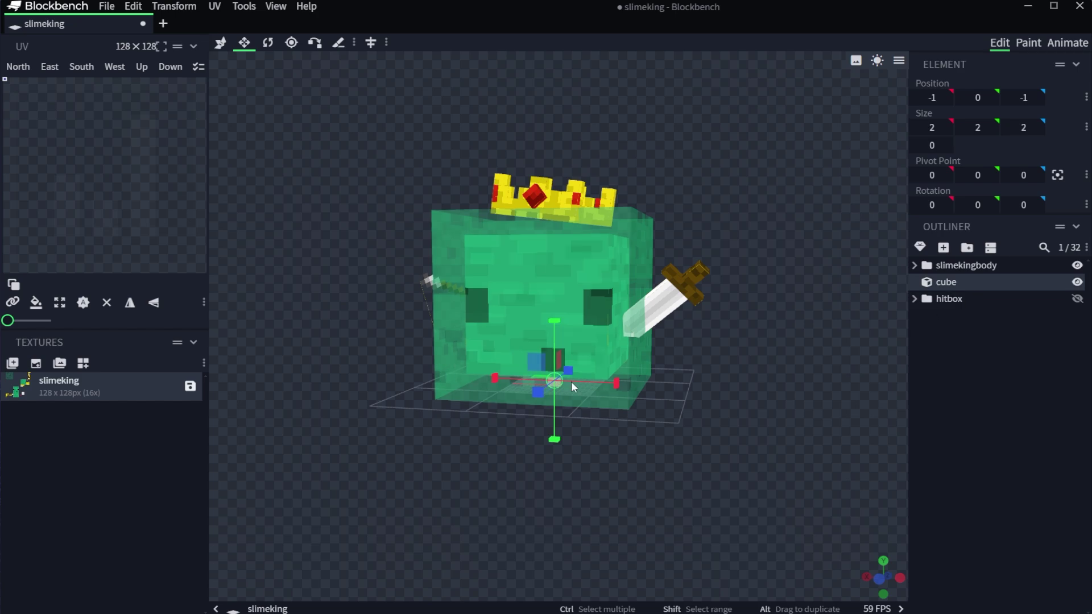
pyautogui.moveTo(617, 384); pyautogui.dragTo(694, 390)
pyautogui.moveTo(537, 380); pyautogui.dragTo(436, 374)
pyautogui.moveTo(459, 439); pyautogui.dragTo(503, 437)
pyautogui.moveTo(512, 379); pyautogui.dragTo(529, 377)
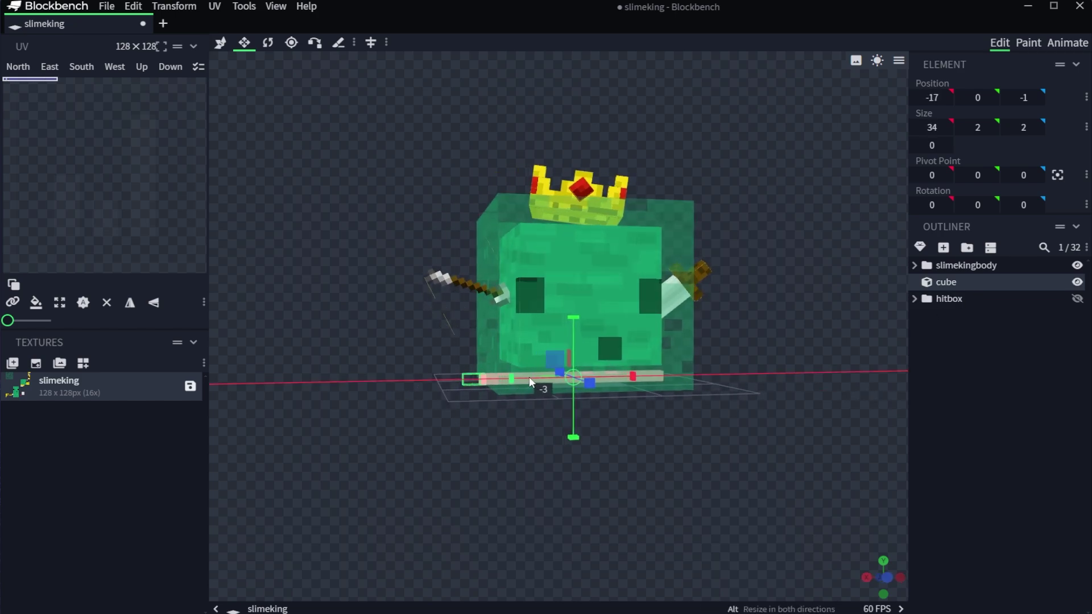
# Stretch the cube to 34 units in height and depth around the slime, at position -17, -1, -18.
pyautogui.moveTo(576, 330); pyautogui.dragTo(675, 217)
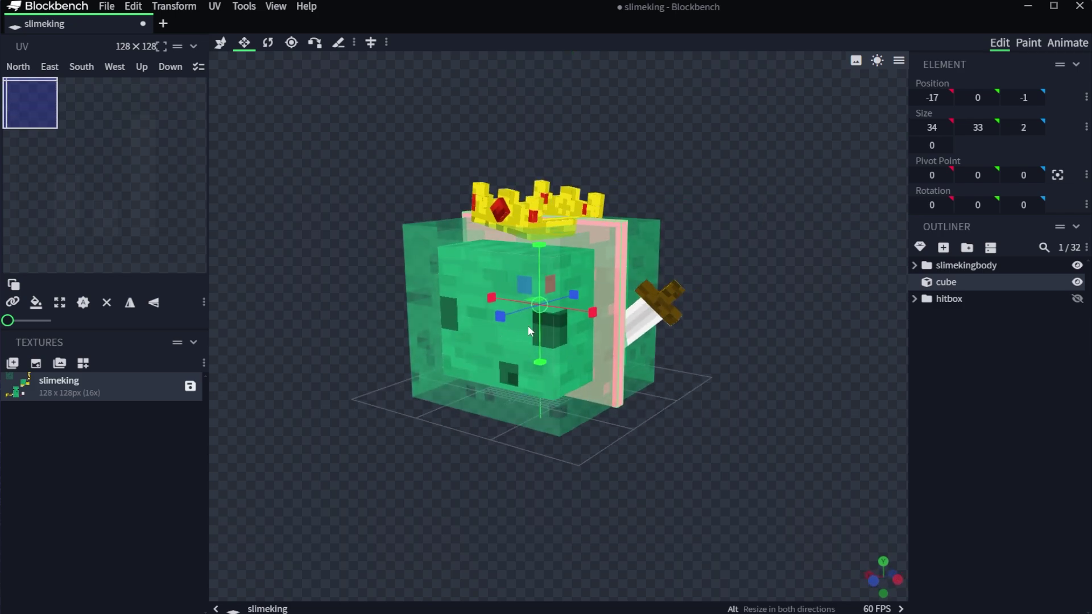
pyautogui.moveTo(528, 326); pyautogui.dragTo(442, 339)
pyautogui.moveTo(533, 301); pyautogui.dragTo(619, 296)
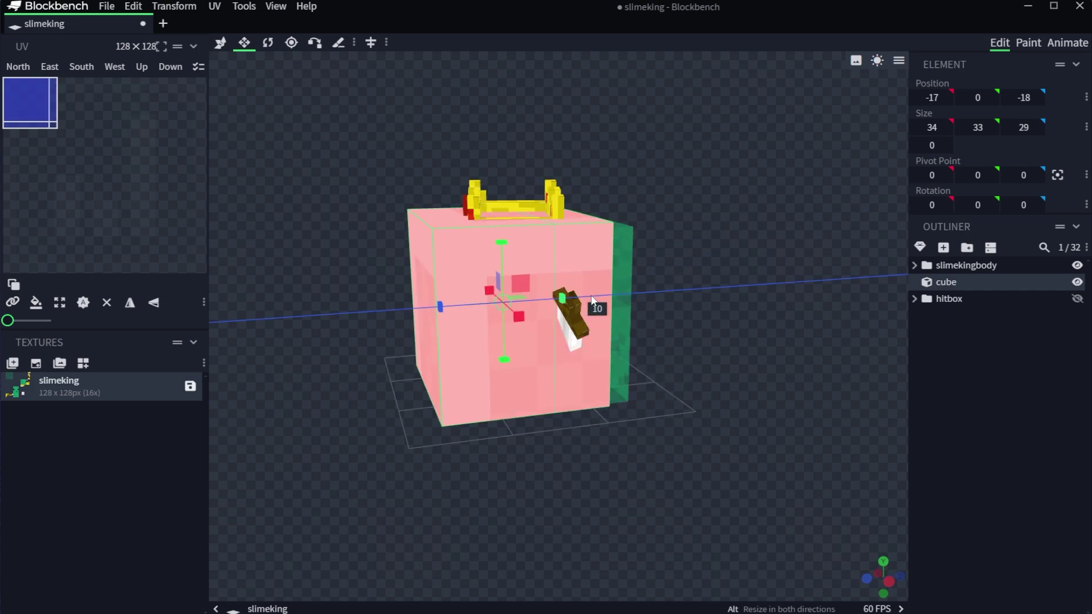
pyautogui.moveTo(622, 294); pyautogui.dragTo(576, 303)
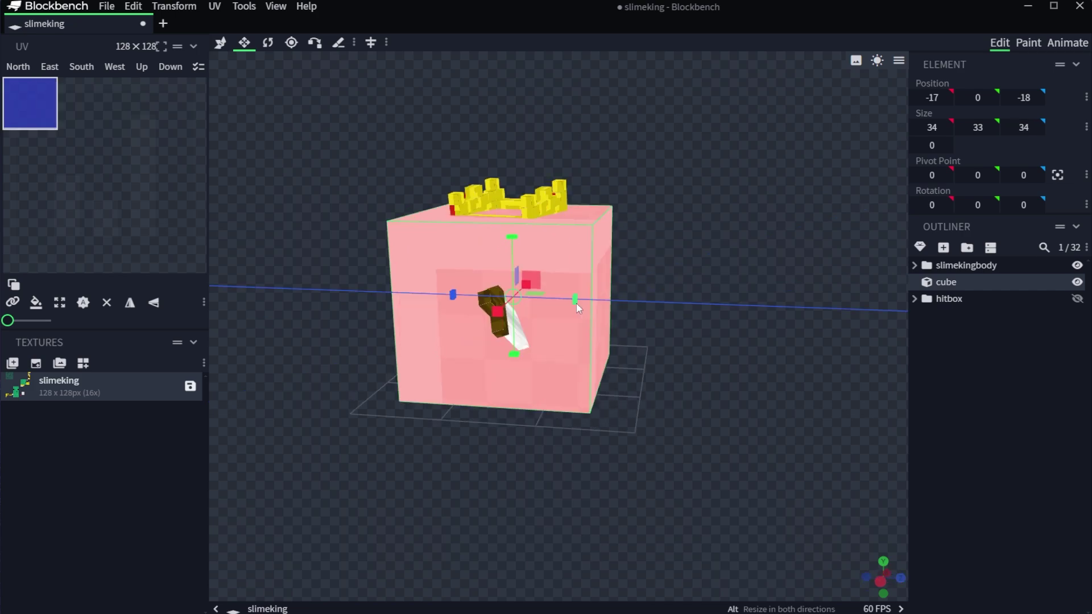
pyautogui.moveTo(546, 478); pyautogui.dragTo(495, 281)
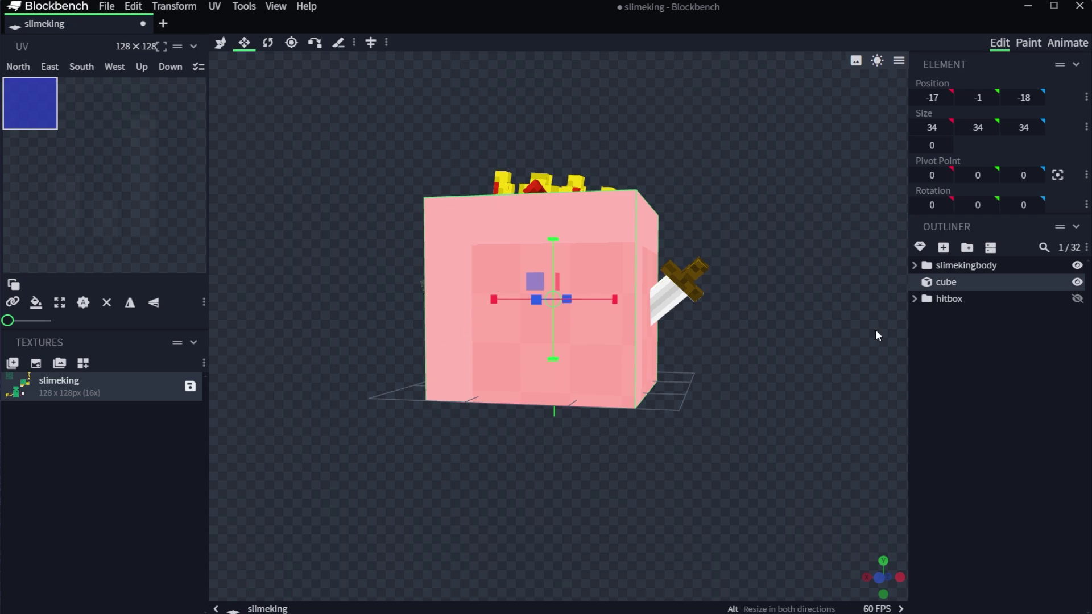
# Create a template texture named "outline" for the cube and place the visible cube first in the slimekingbody group.
pyautogui.click(37, 365)
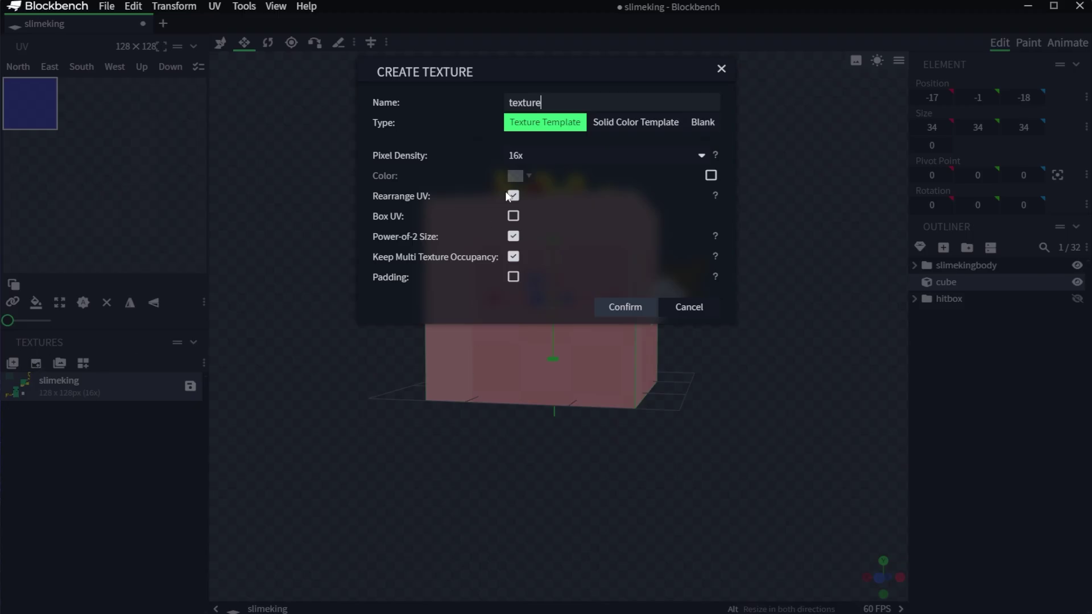
pyautogui.write('outline')
pyautogui.press('Return')
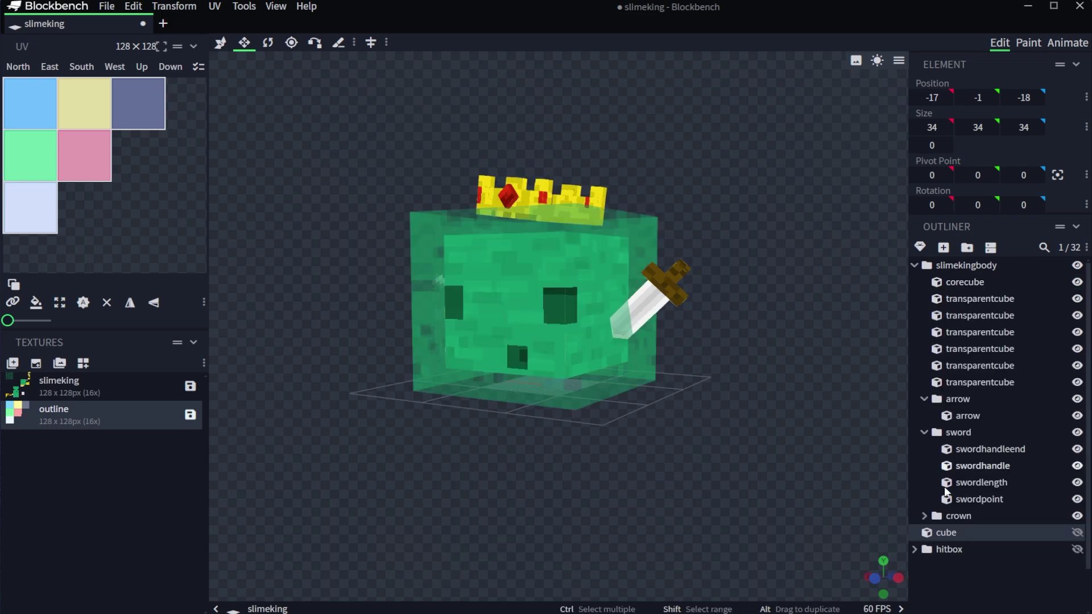
pyautogui.moveTo(947, 537); pyautogui.dragTo(934, 288)
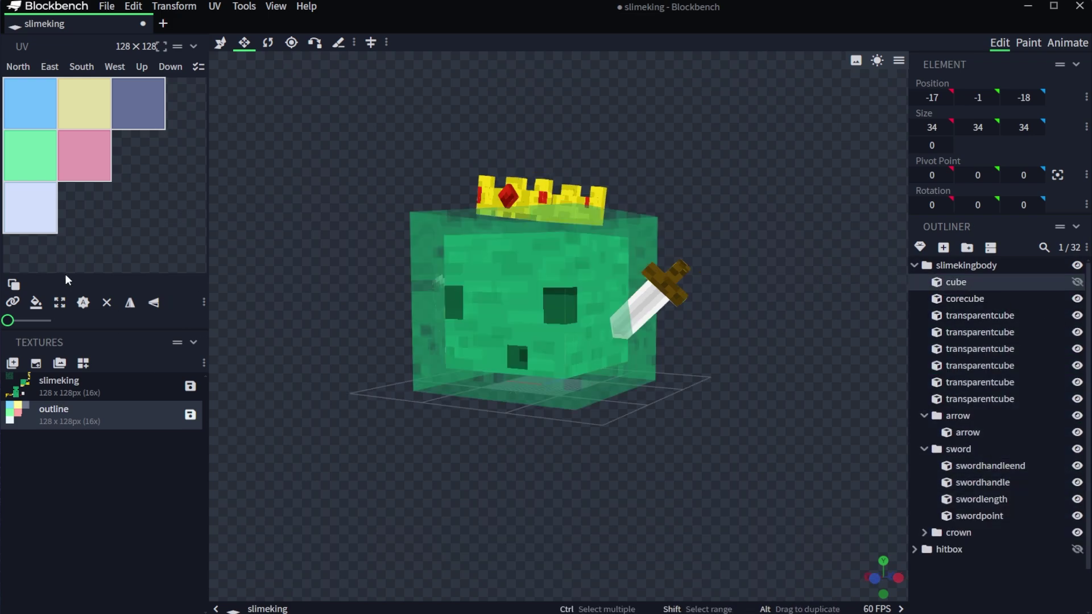
pyautogui.click(1077, 282)
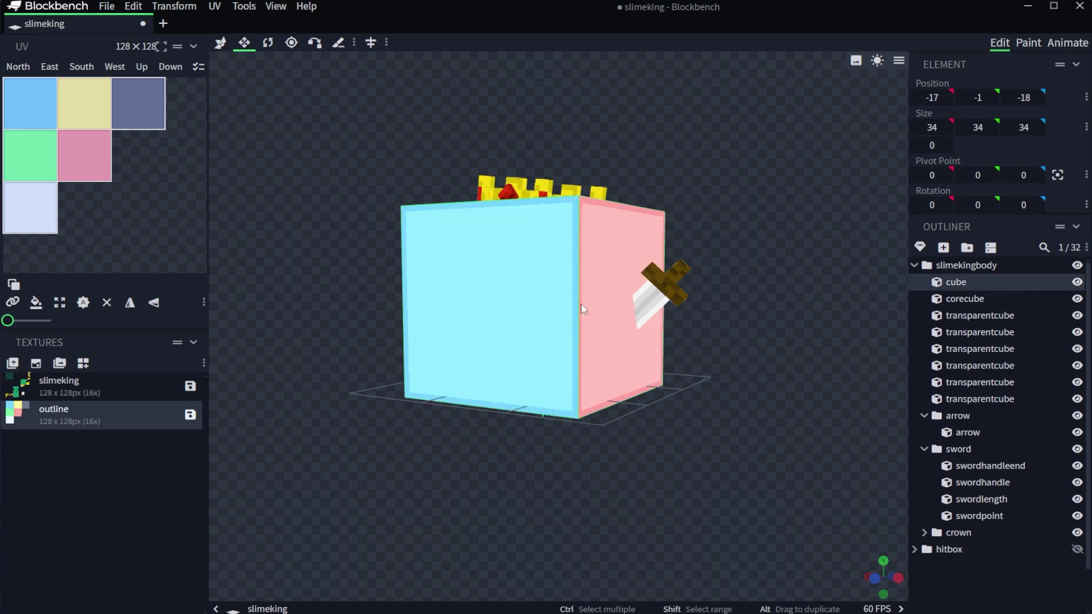
# Move the UV areas of the cube's West and South faces onto the blue North face area.
pyautogui.click(490, 300)
pyautogui.click(613, 403)
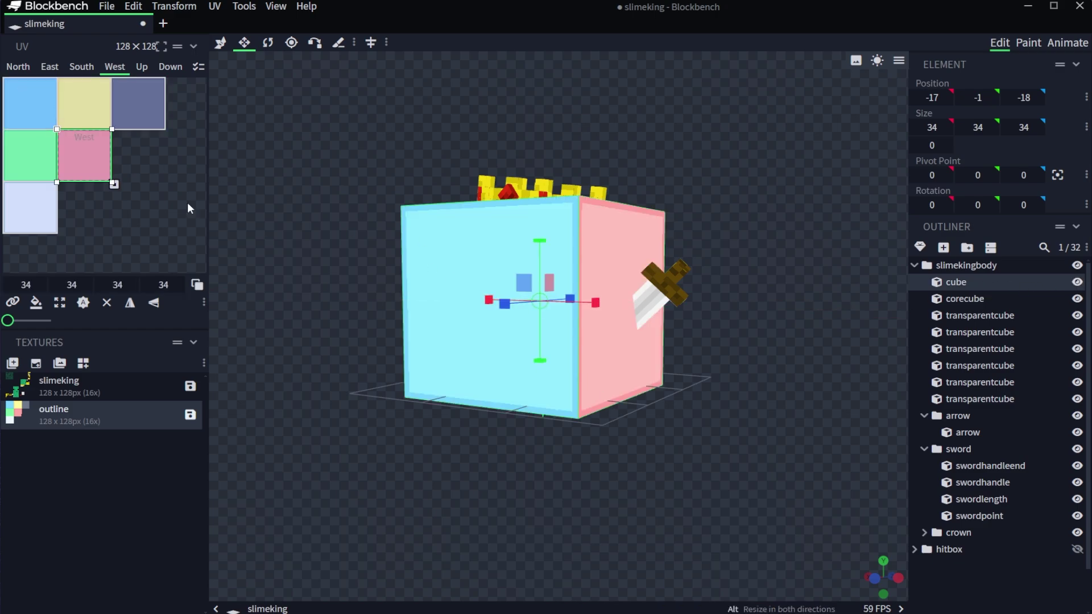
pyautogui.moveTo(78, 157); pyautogui.dragTo(23, 104)
pyautogui.moveTo(803, 512); pyautogui.dragTo(596, 508)
pyautogui.click(602, 331)
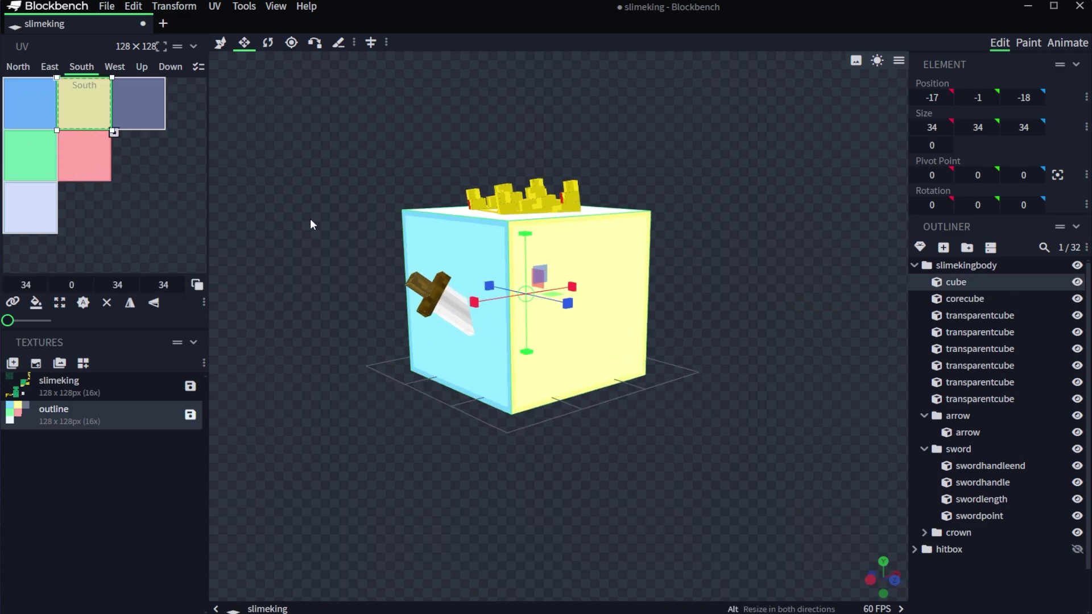
pyautogui.moveTo(82, 103); pyautogui.dragTo(28, 103)
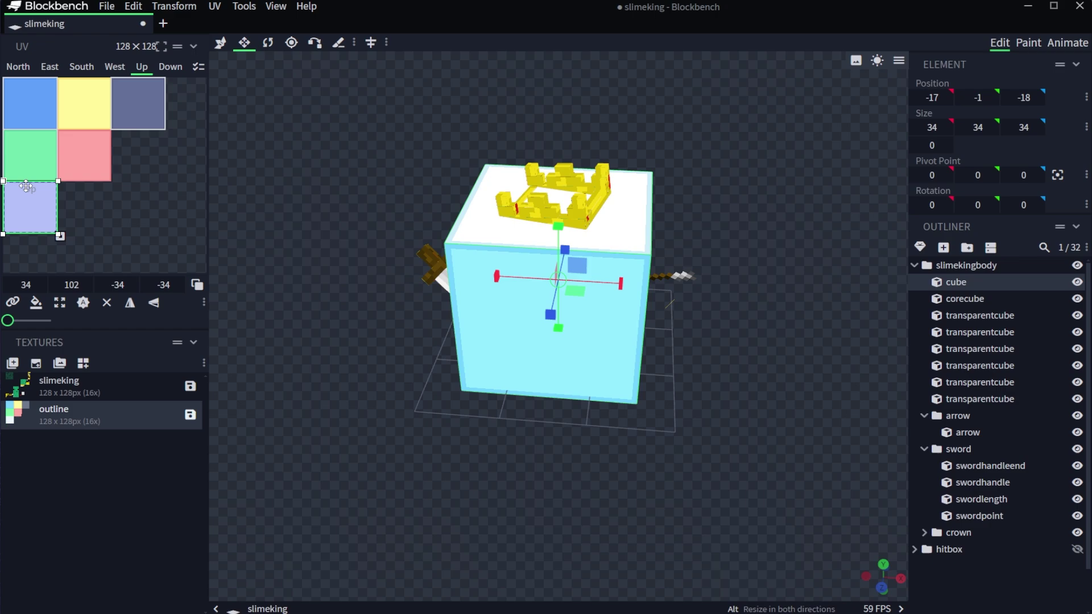
# Move the UV areas of the cube's Up, East and Down faces onto the same blue North face area.
pyautogui.moveTo(25, 186); pyautogui.dragTo(15, 83)
pyautogui.moveTo(660, 462); pyautogui.dragTo(521, 390)
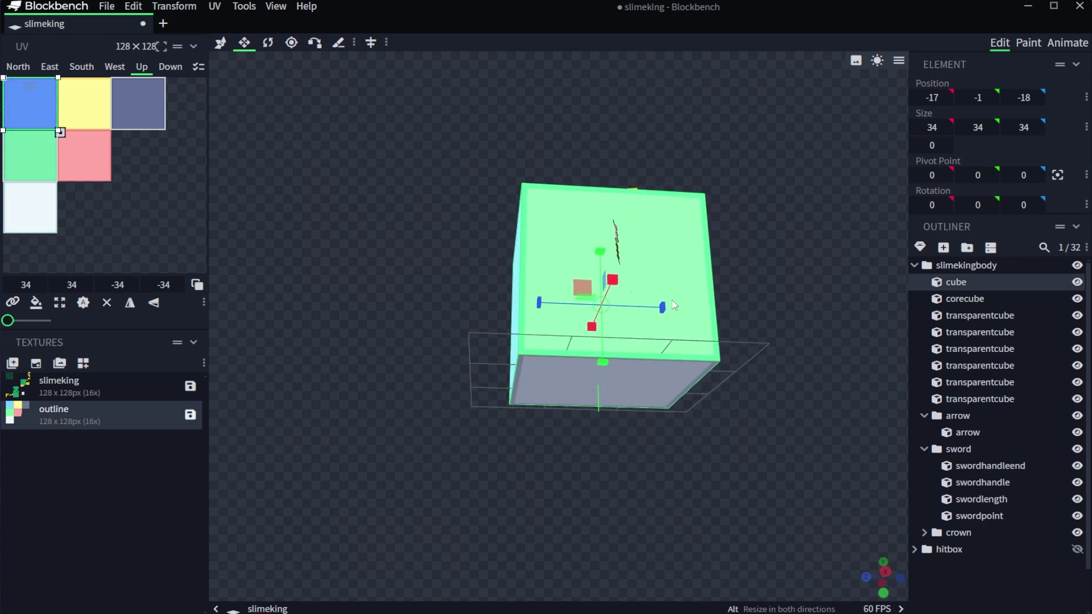
pyautogui.click(683, 288)
pyautogui.click(553, 370)
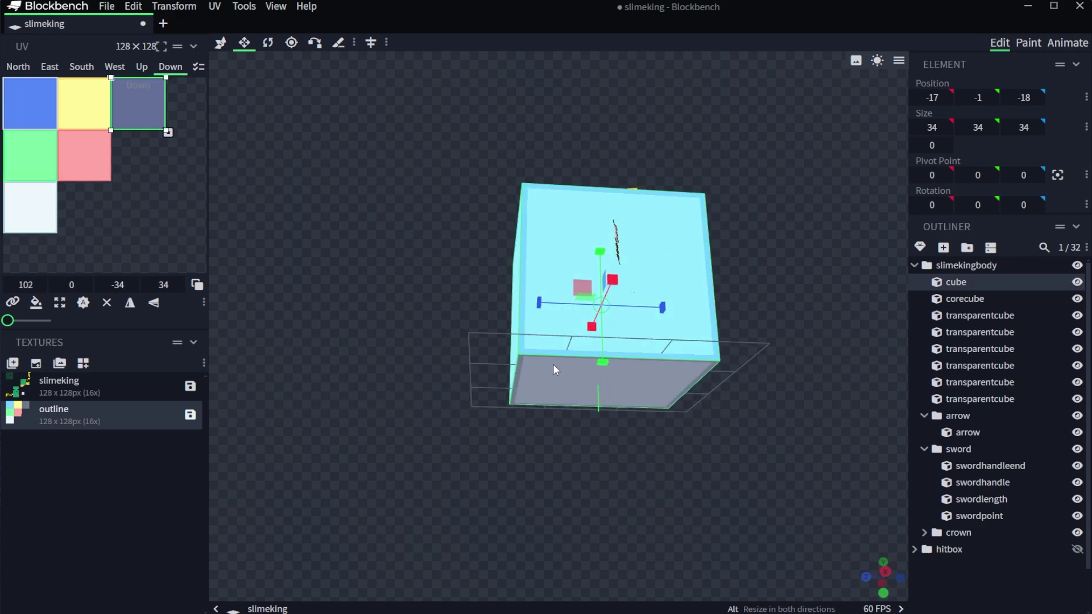
pyautogui.moveTo(127, 102); pyautogui.dragTo(18, 103)
pyautogui.moveTo(648, 501); pyautogui.dragTo(496, 579)
# Fill the cube's shared face area on the outline texture with yellow #ebd603.
pyautogui.click(1031, 42)
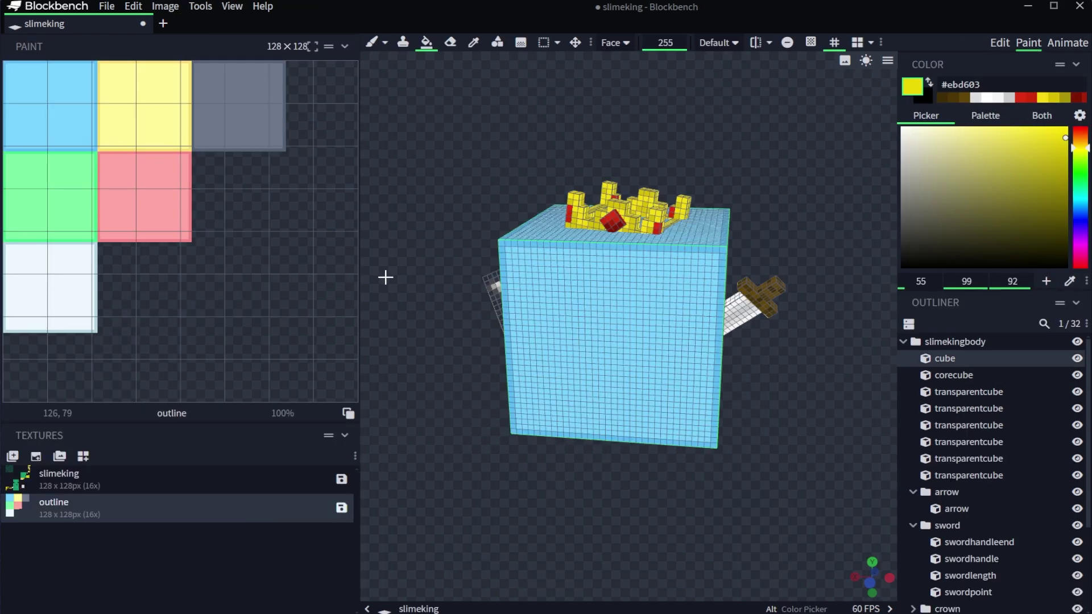
pyautogui.moveTo(359, 281); pyautogui.dragTo(192, 281)
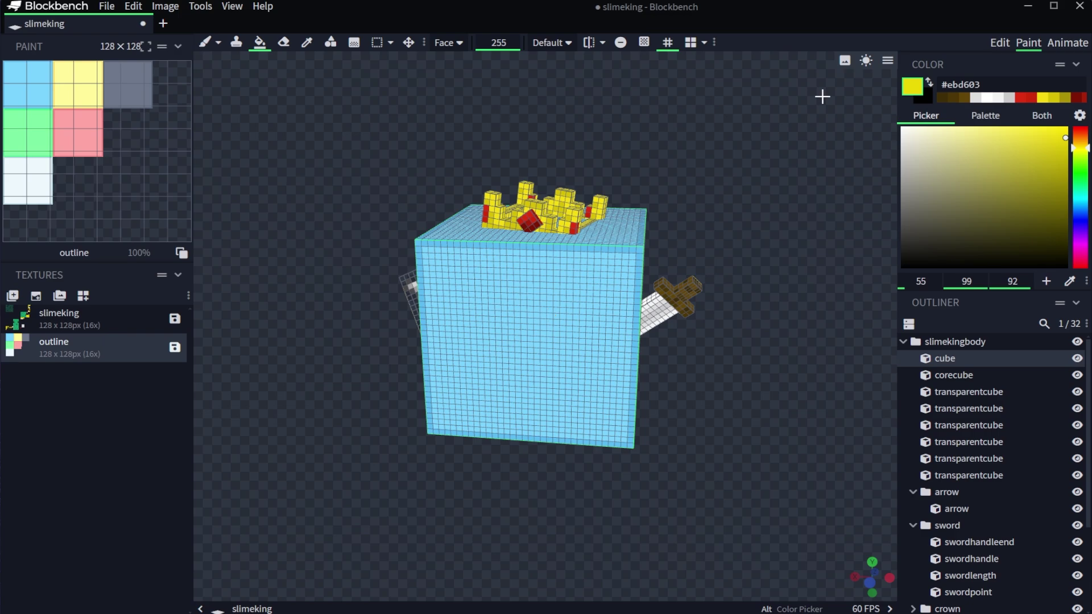
pyautogui.click(571, 287)
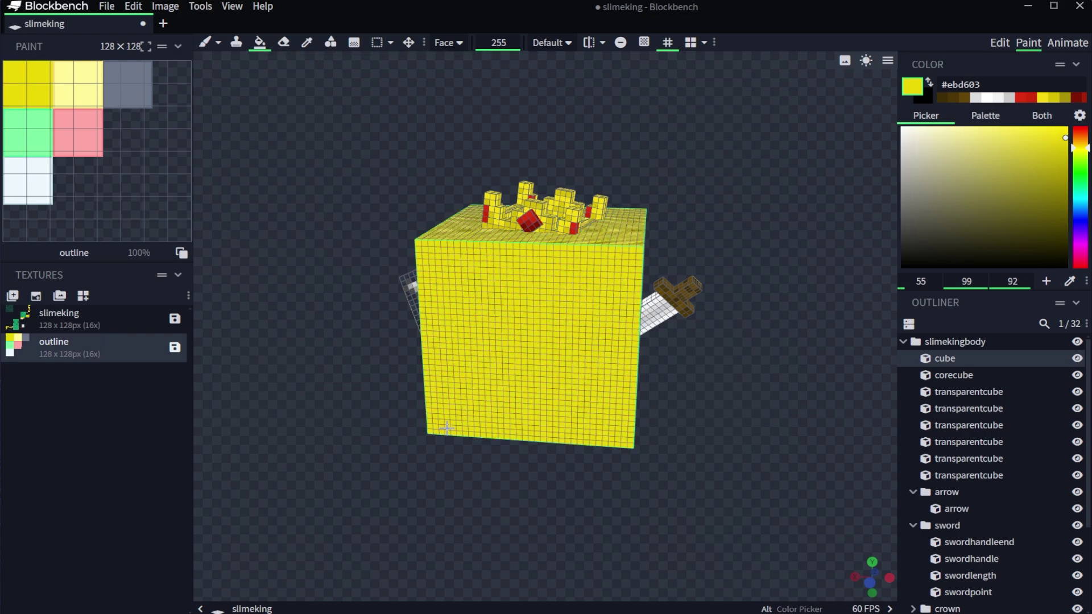
pyautogui.moveTo(481, 470); pyautogui.dragTo(516, 461)
# Invert the outline cube by setting its X, Y and Z sizes to -34.
pyautogui.click(999, 43)
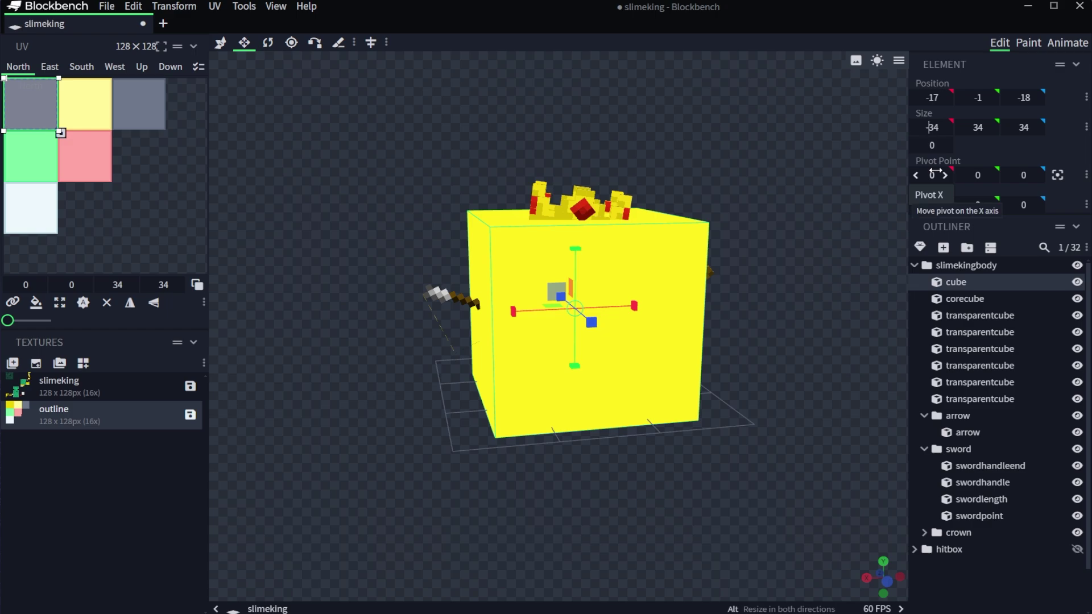
pyautogui.click(979, 129)
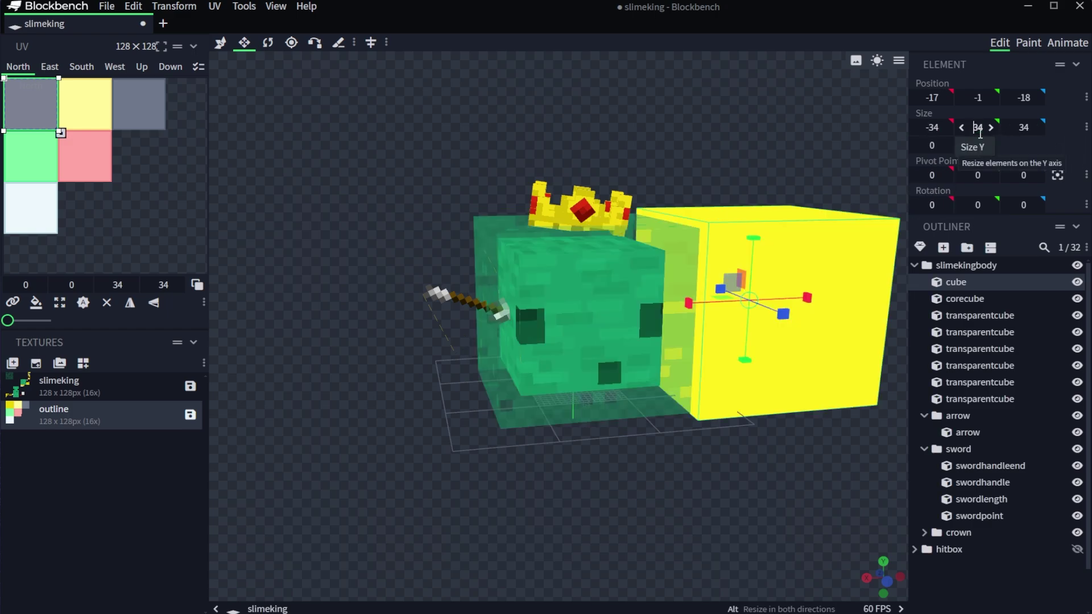
pyautogui.write('-34')
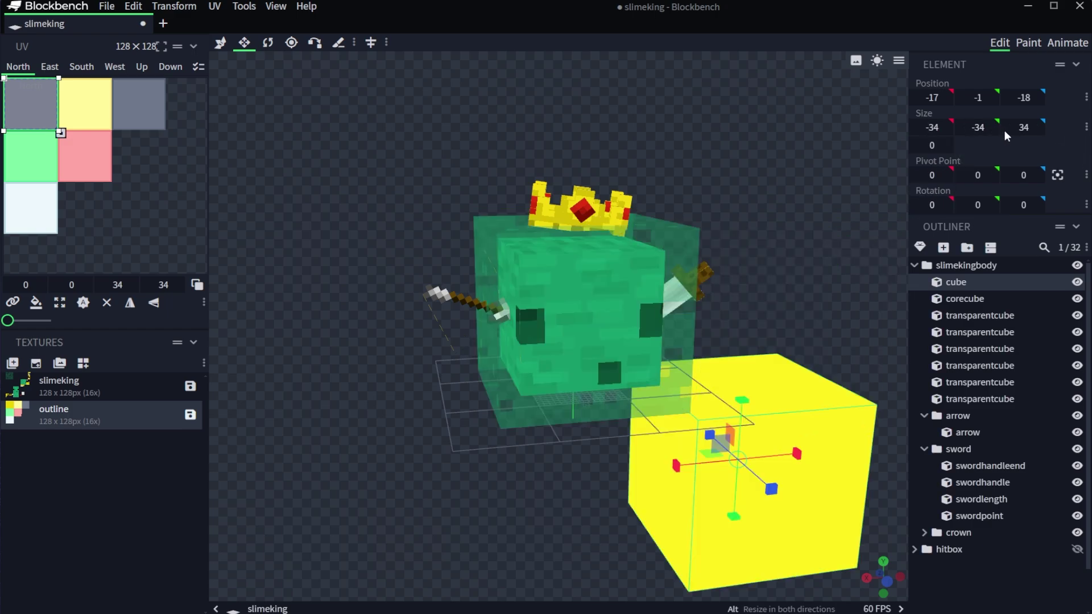
pyautogui.press('Tab')
pyautogui.write('-34')
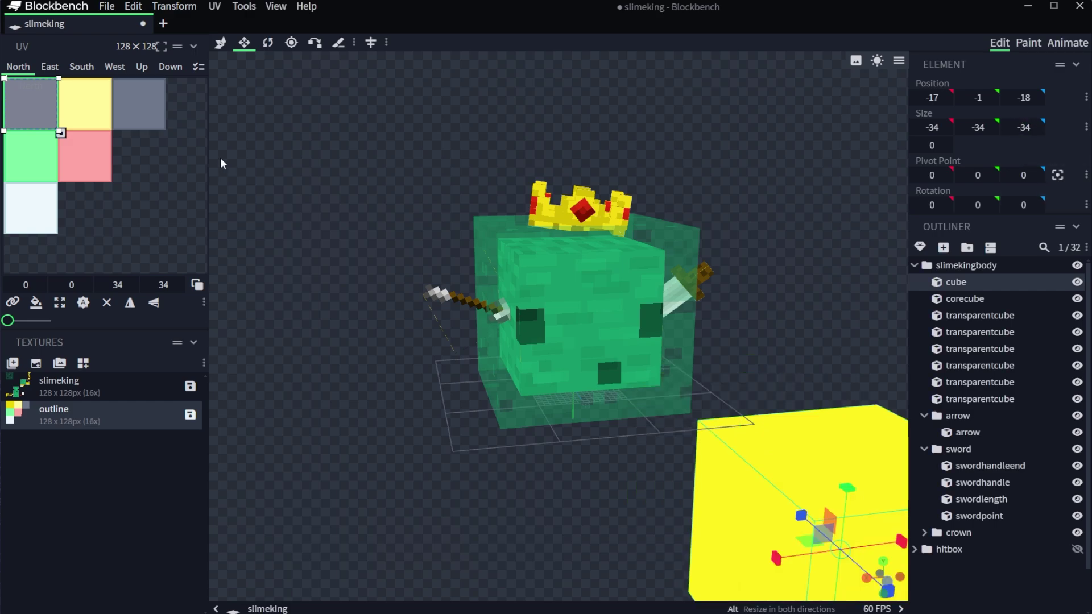
# Move the inverted cube back around the slime to position 17, 33, 16.
pyautogui.click(220, 43)
pyautogui.moveTo(794, 530); pyautogui.dragTo(517, 319)
pyautogui.moveTo(398, 424); pyautogui.dragTo(555, 415)
pyautogui.moveTo(552, 264); pyautogui.dragTo(559, 295)
pyautogui.moveTo(785, 365); pyautogui.dragTo(603, 347)
pyautogui.moveTo(541, 310); pyautogui.dragTo(536, 311)
pyautogui.moveTo(751, 367); pyautogui.dragTo(626, 367)
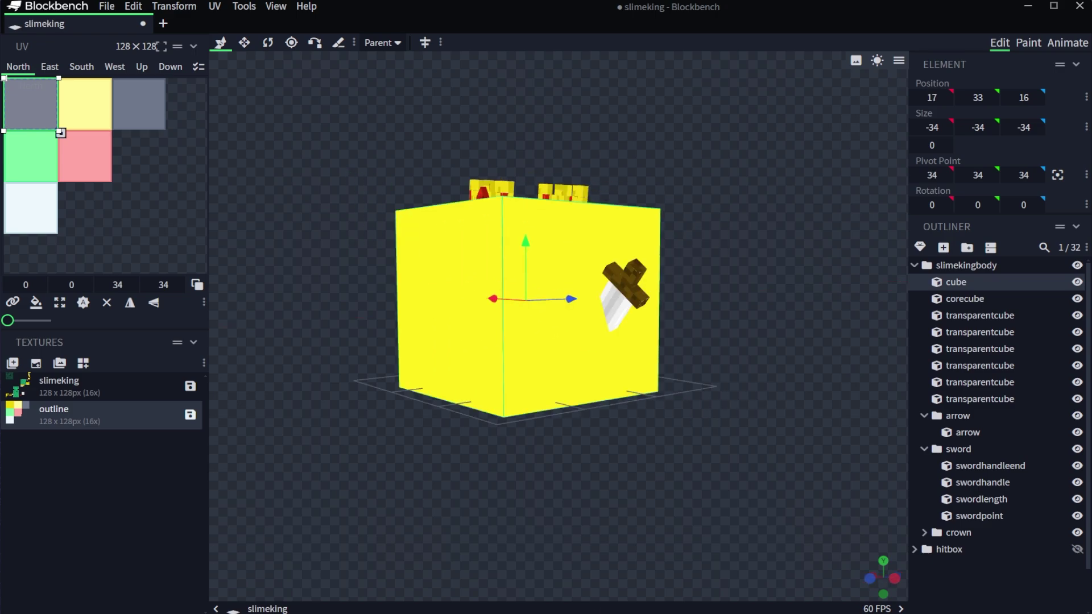
# Change the Render Sides preview setting so only the front side of each face is rendered.
pyautogui.click(107, 7)
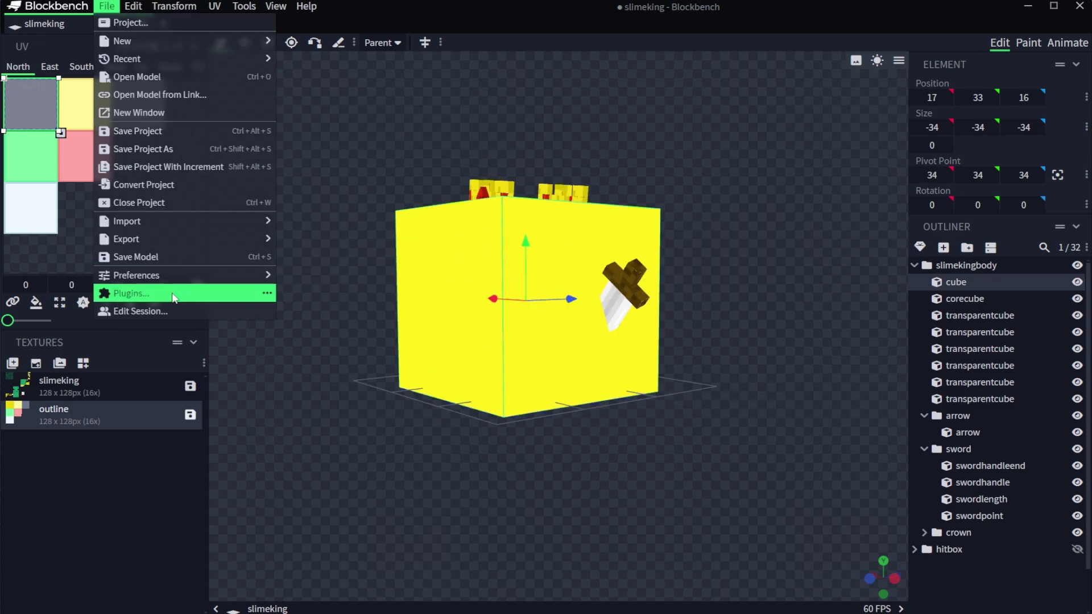
pyautogui.moveTo(212, 278)
pyautogui.click(308, 277)
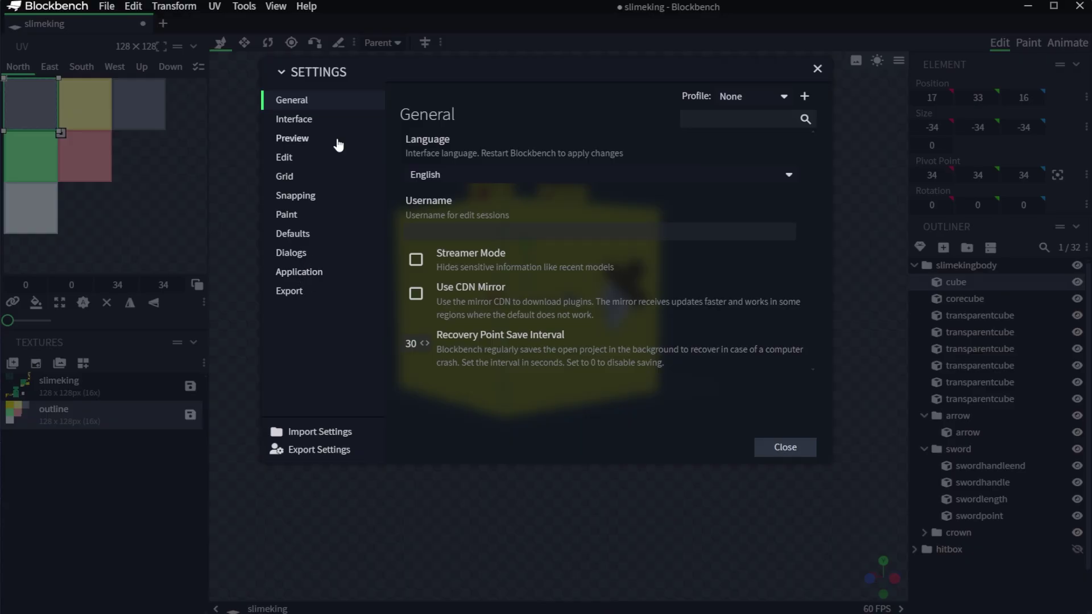
pyautogui.click(307, 140)
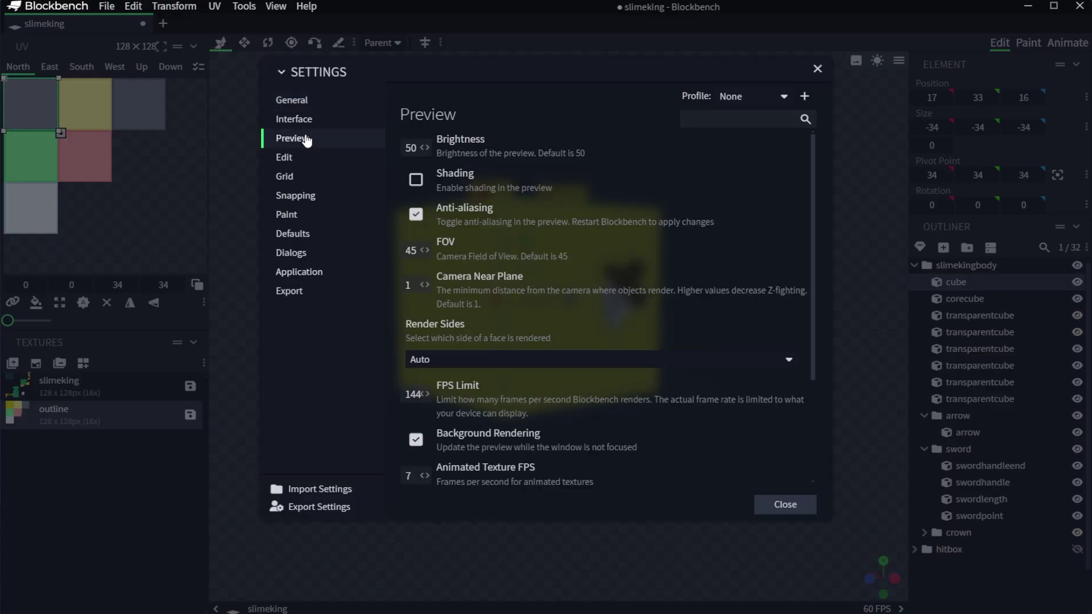
pyautogui.click(469, 359)
pyautogui.click(540, 394)
pyautogui.click(790, 507)
pyautogui.moveTo(463, 493); pyautogui.dragTo(563, 272)
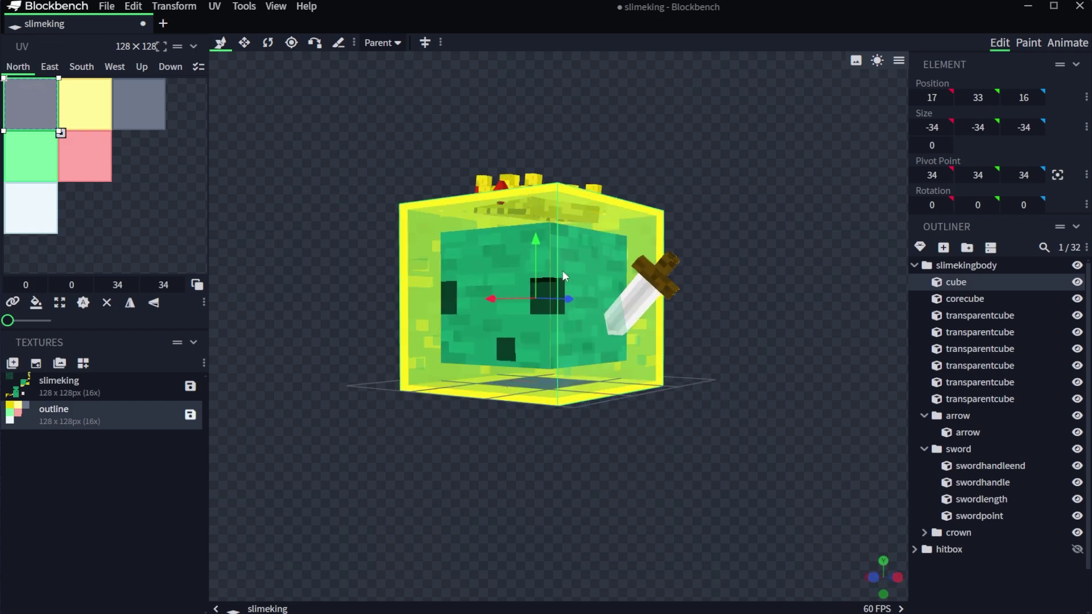
pyautogui.click(418, 443)
pyautogui.moveTo(419, 443); pyautogui.dragTo(527, 441)
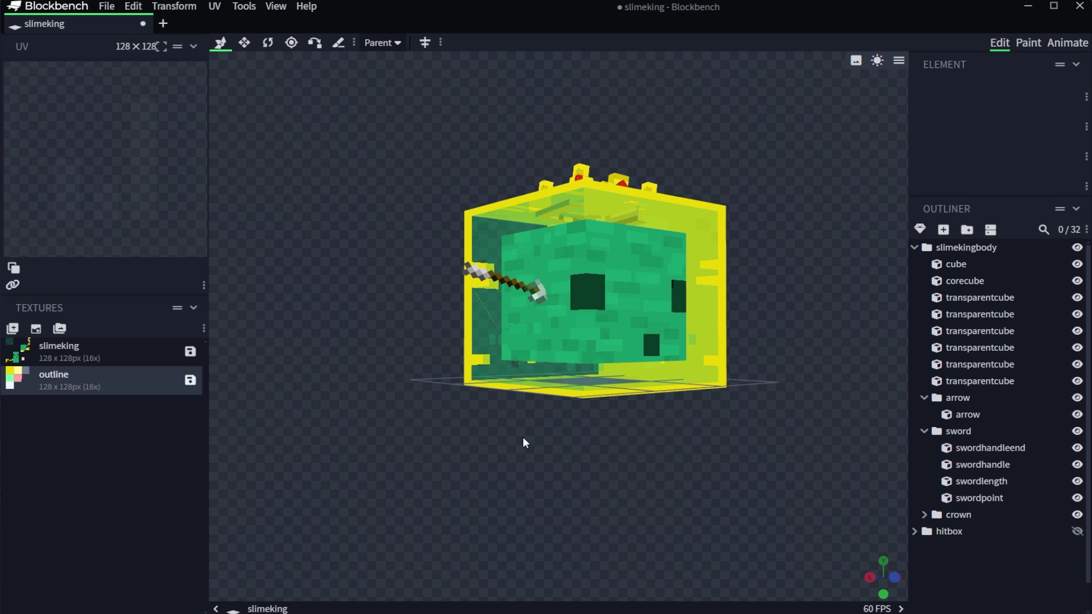
pyautogui.moveTo(715, 389); pyautogui.dragTo(643, 431)
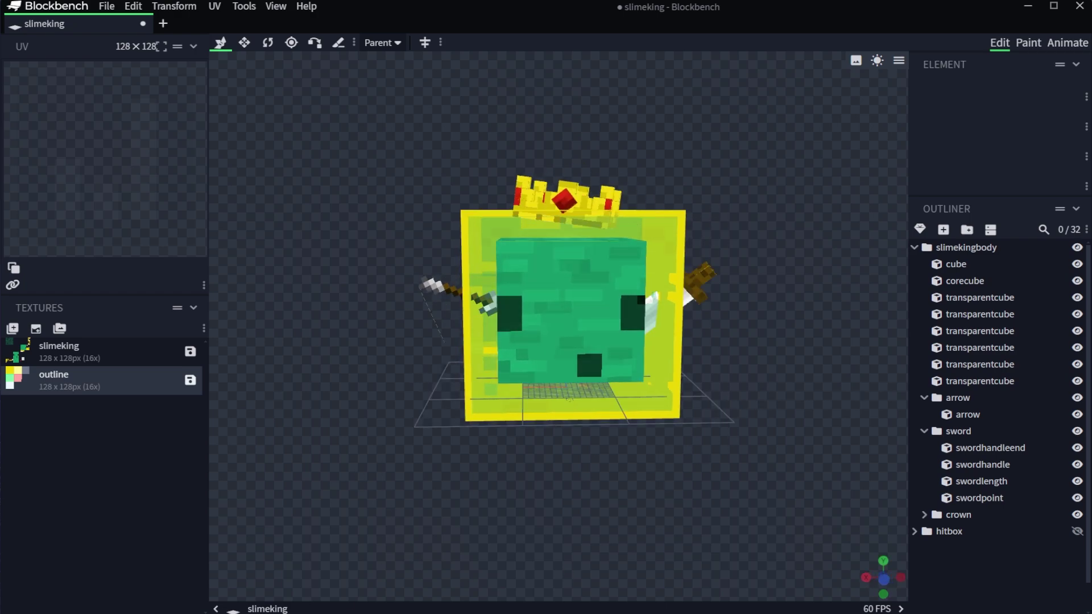
# Try generating a single template texture named "test" for all elements in the slimekingbody group.
pyautogui.hotkey('ctrl', 'a')
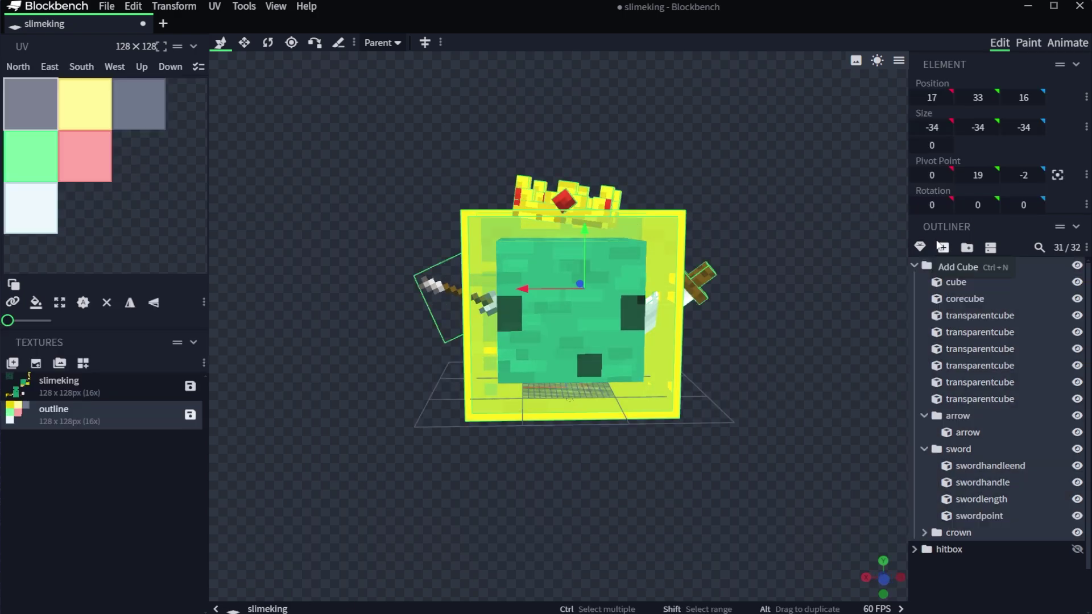
pyautogui.click(12, 363)
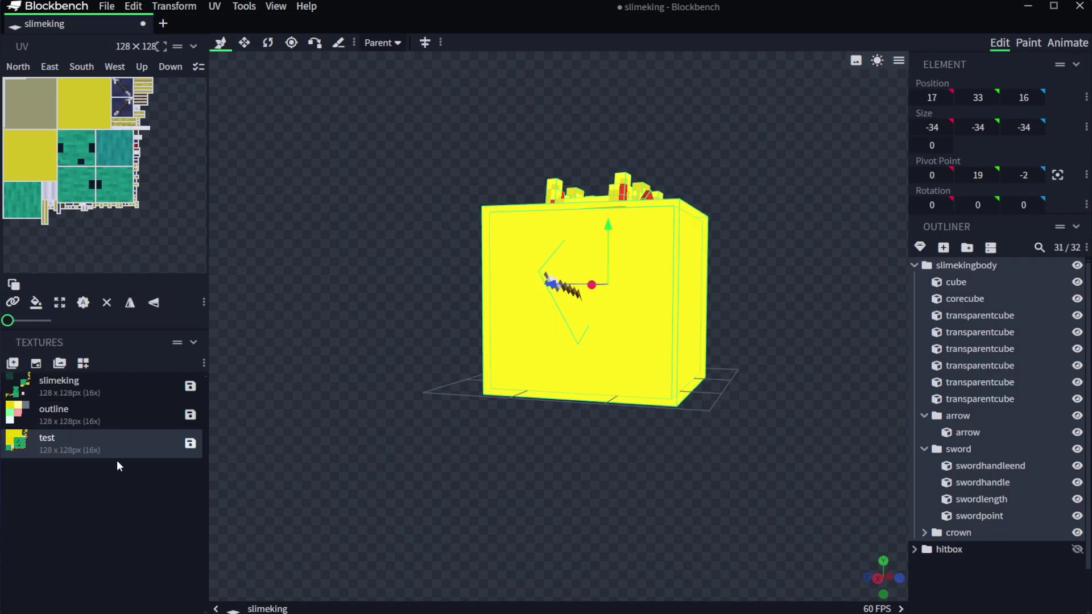
pyautogui.moveTo(629, 342); pyautogui.dragTo(701, 350)
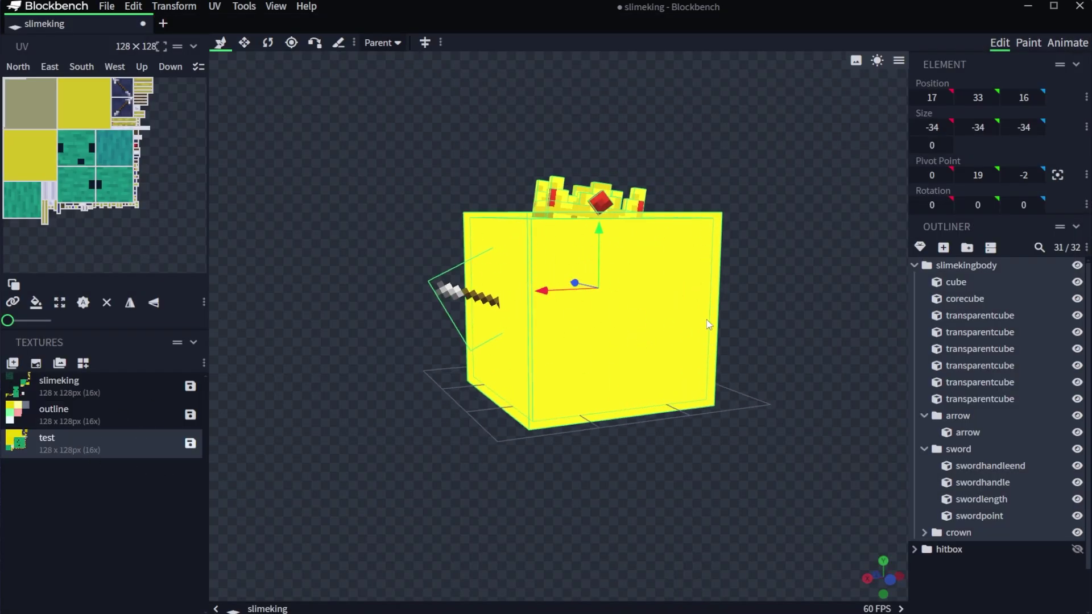
pyautogui.hotkey('ctrl', 'z')
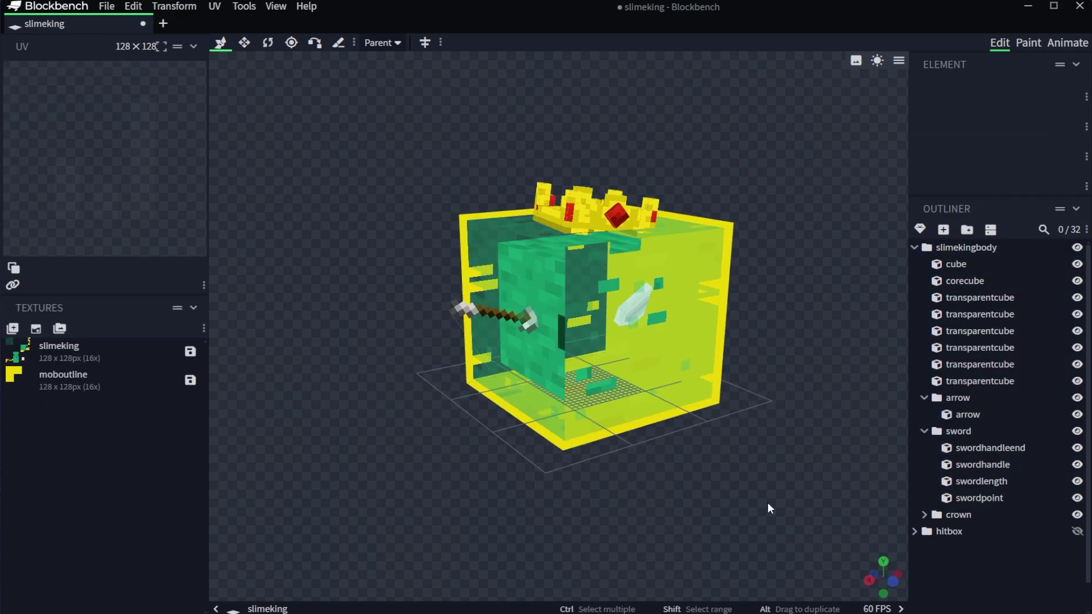
pyautogui.moveTo(767, 503); pyautogui.dragTo(651, 480)
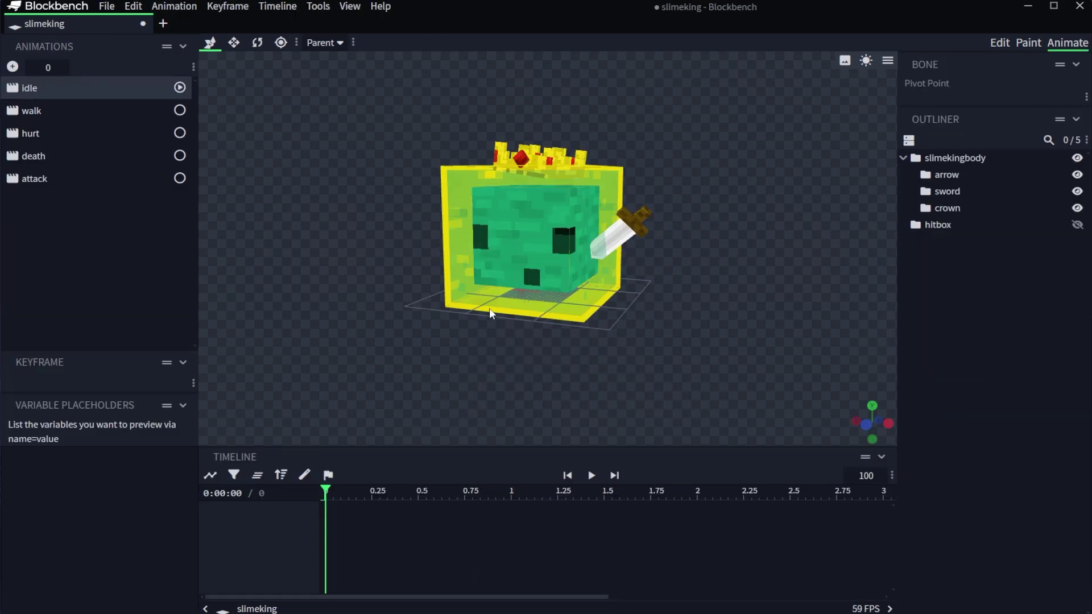
# Add rotation, position and scale keyframes for the slimekingbody bone at the start of the walk animation.
pyautogui.moveTo(682, 335); pyautogui.dragTo(657, 325)
pyautogui.moveTo(405, 284); pyautogui.dragTo(428, 334, button='right')
pyautogui.scroll(4, 486, 323)
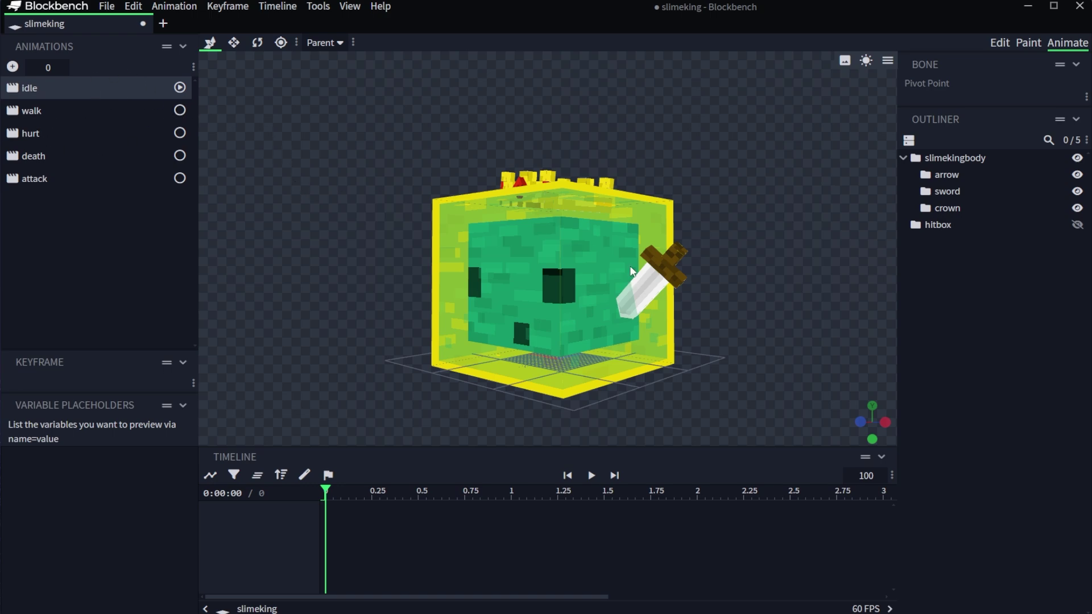
pyautogui.click(38, 107)
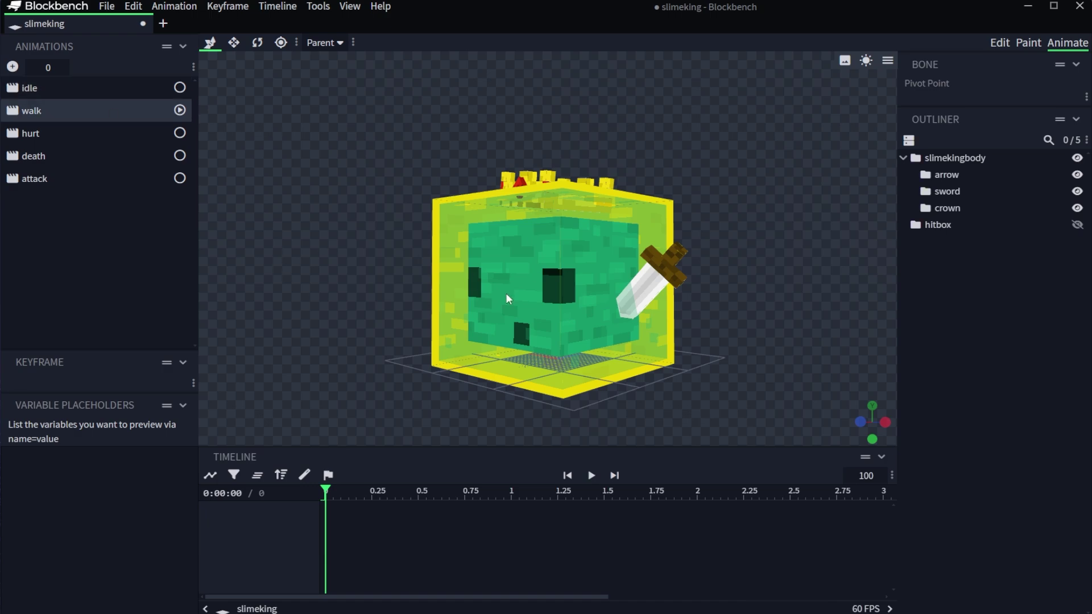
pyautogui.click(936, 159)
pyautogui.moveTo(754, 351); pyautogui.dragTo(783, 351)
pyautogui.click(233, 42)
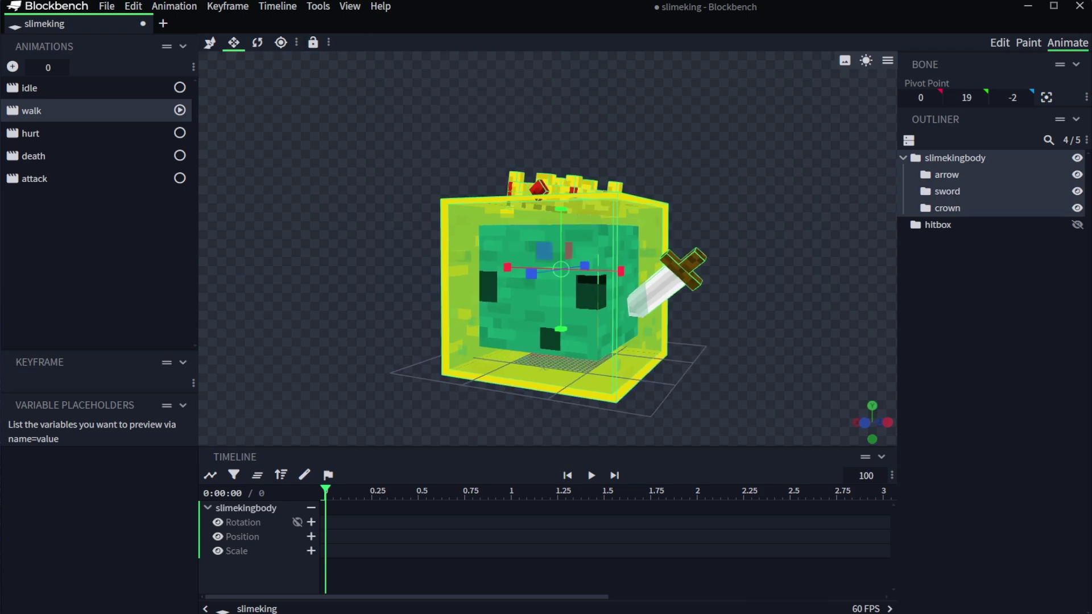
pyautogui.click(311, 523)
pyautogui.click(311, 537)
pyautogui.click(312, 551)
# Squash slimekingbody with a scale keyframe of Y 0.8 at 0.5 seconds in the walk animation.
pyautogui.moveTo(356, 568); pyautogui.dragTo(417, 496)
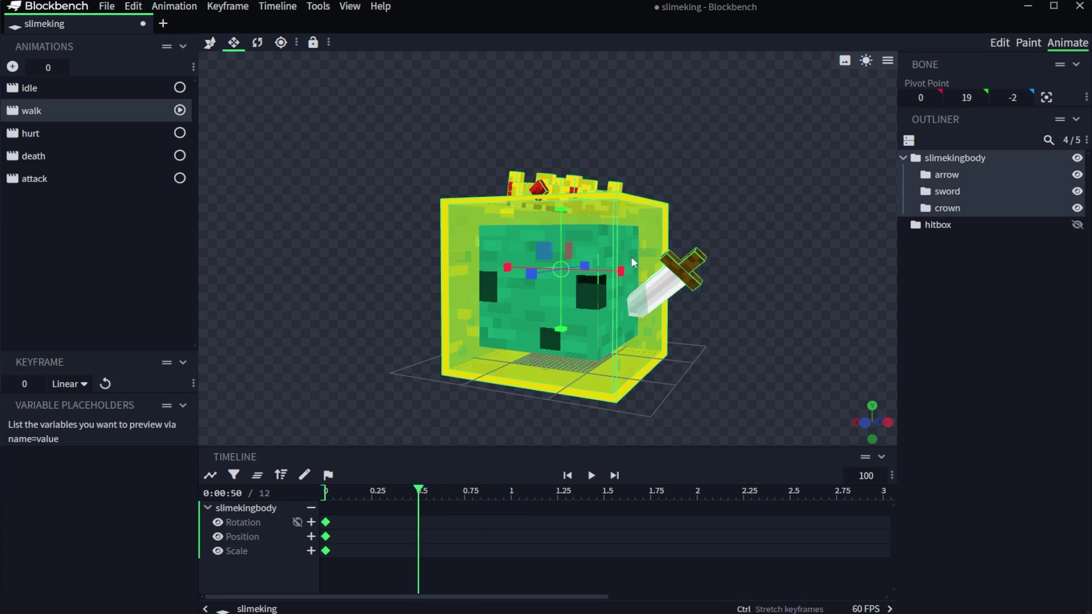
pyautogui.moveTo(558, 216); pyautogui.dragTo(559, 234)
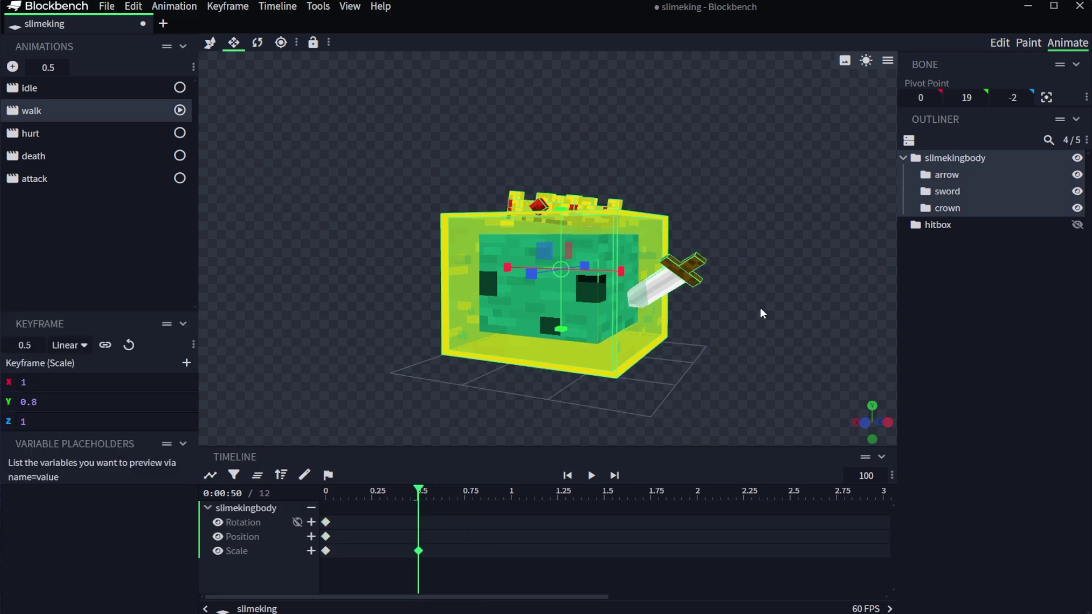
pyautogui.moveTo(760, 308)
pyautogui.mouseDown()
pyautogui.moveTo(808, 305)
pyautogui.moveTo(762, 313)
pyautogui.mouseUp()
# Copy the starting walk keyframes to 0.625 seconds, move the squash keyframe to about 0.29 seconds, and preview the motion.
pyautogui.moveTo(341, 564); pyautogui.dragTo(320, 517)
pyautogui.moveTo(418, 491); pyautogui.dragTo(370, 552)
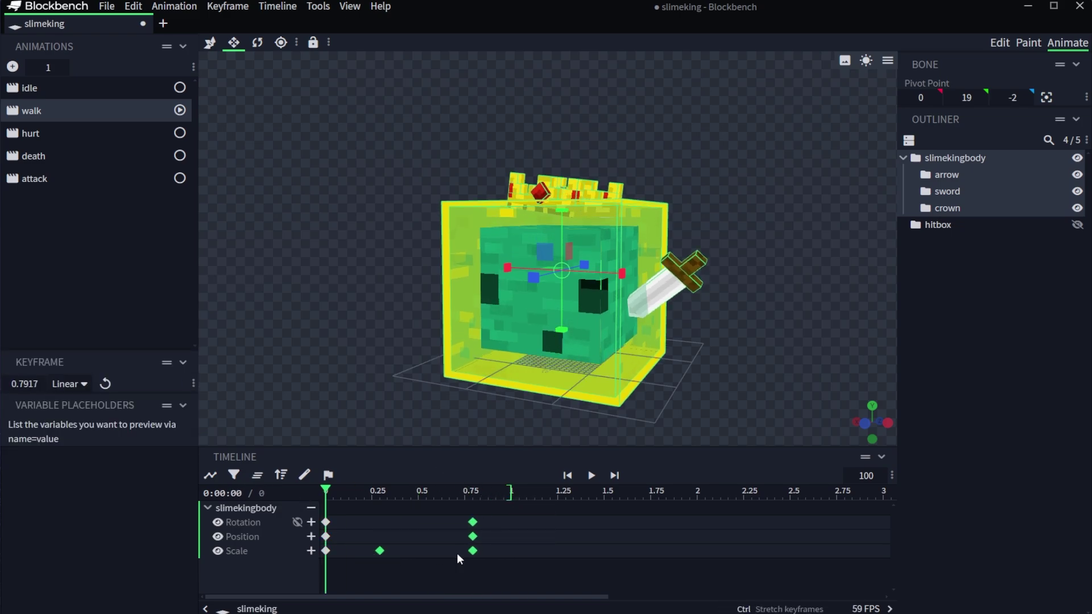
pyautogui.moveTo(453, 512); pyautogui.dragTo(451, 511)
pyautogui.moveTo(473, 537); pyautogui.dragTo(442, 537)
pyautogui.moveTo(726, 262); pyautogui.dragTo(750, 270)
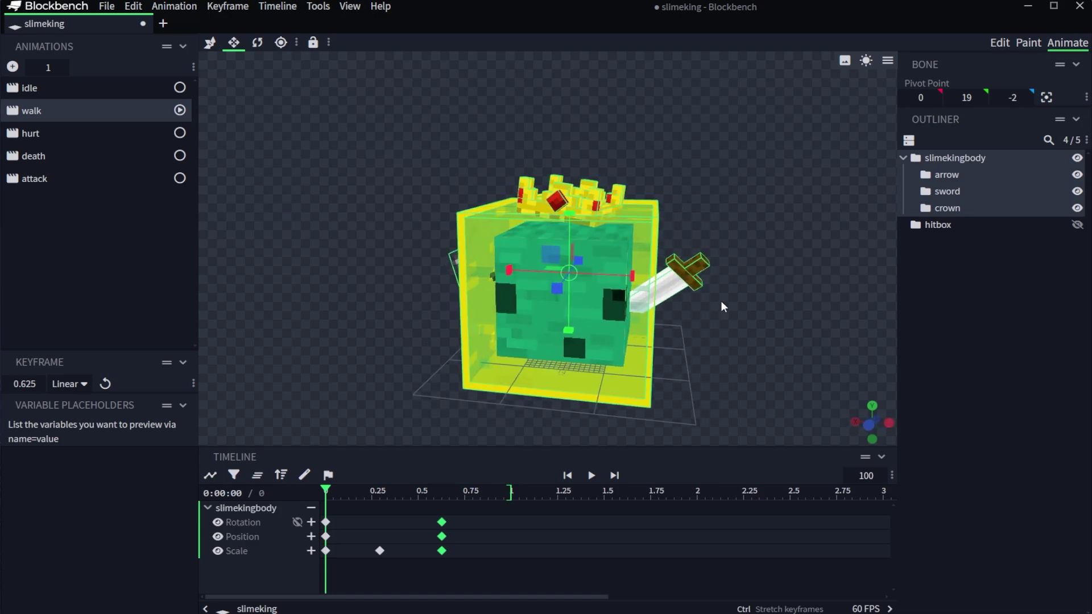
pyautogui.press('space')
# Add an empty group named body inside the slimekingbody group in Edit mode.
pyautogui.click(1001, 43)
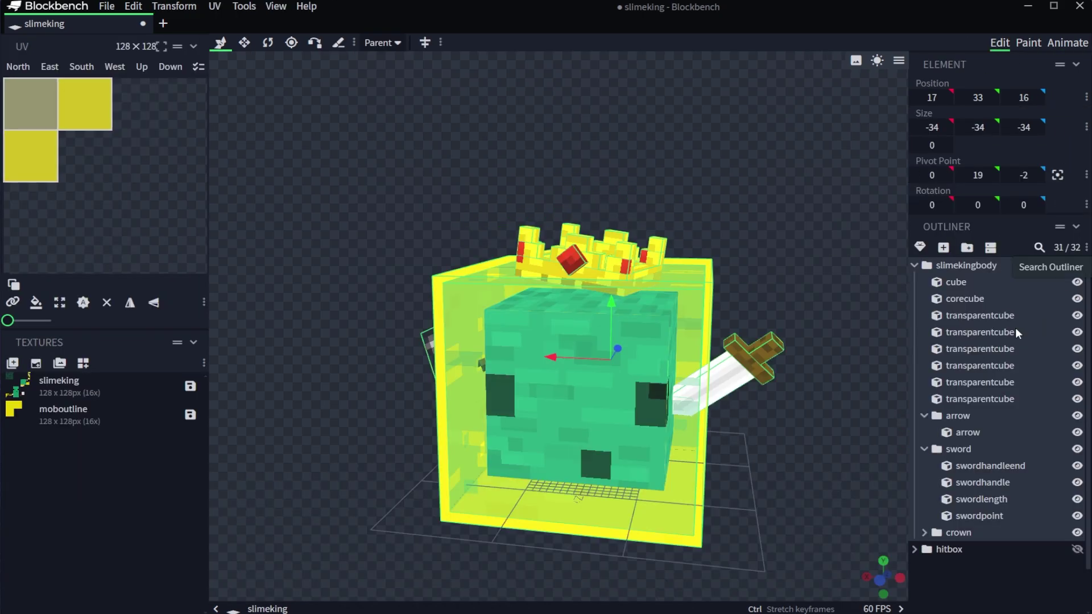
pyautogui.click(943, 248)
pyautogui.hotkey('ctrl', 'z')
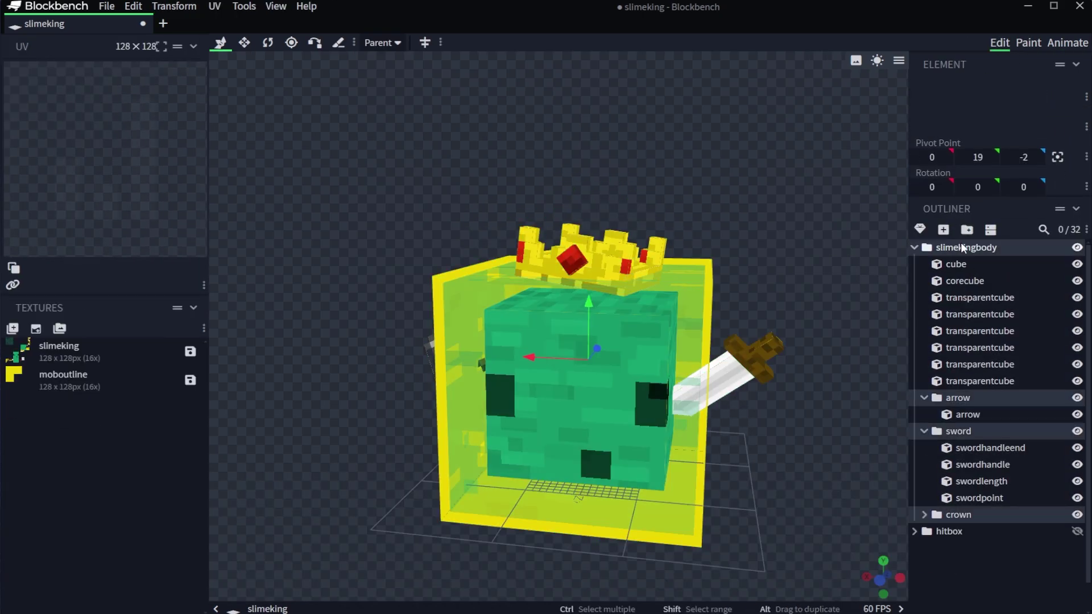
pyautogui.click(964, 248)
pyautogui.click(967, 248)
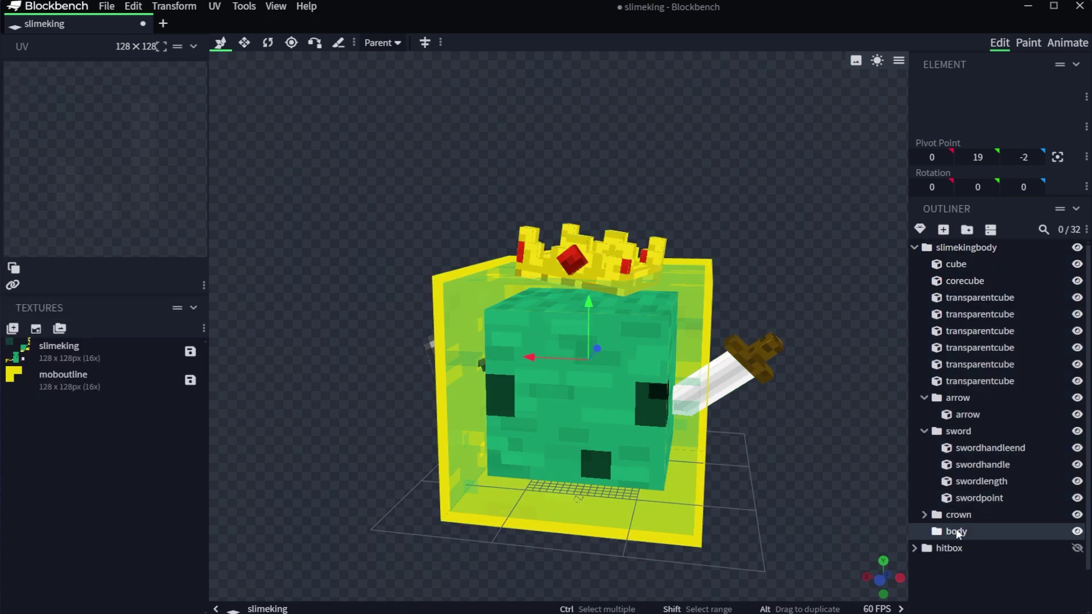
# Try moving the body group above the cubes, placing all eight loose cubes in it, and collapsing the subgroups.
pyautogui.moveTo(958, 535); pyautogui.dragTo(952, 260)
pyautogui.click(961, 401)
pyautogui.keyDown('shift'); pyautogui.click(952, 298); pyautogui.keyUp('shift')
pyautogui.moveTo(953, 298); pyautogui.dragTo(951, 284)
pyautogui.click(926, 283)
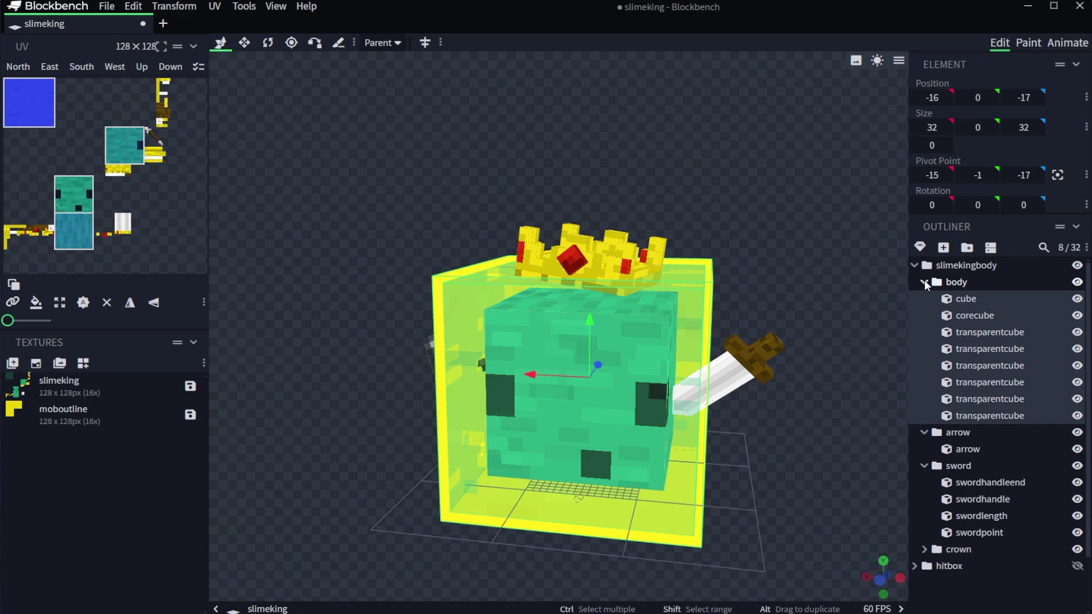
pyautogui.click(926, 286)
pyautogui.click(925, 298)
pyautogui.click(925, 315)
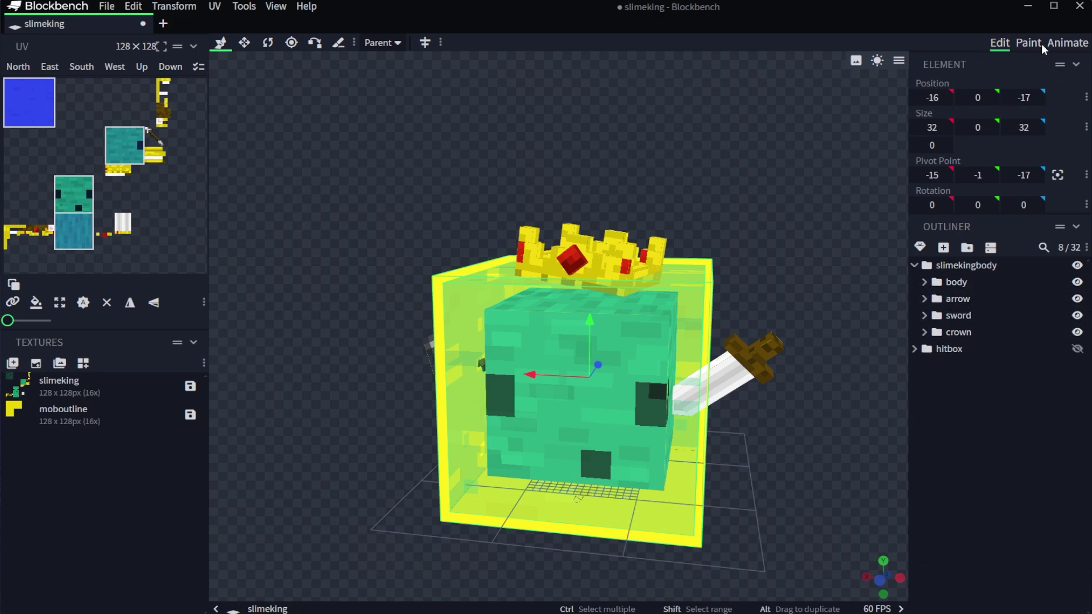
# Try transferring the walk keyframes from slimekingbody to the body group and play the animation.
pyautogui.click(1063, 43)
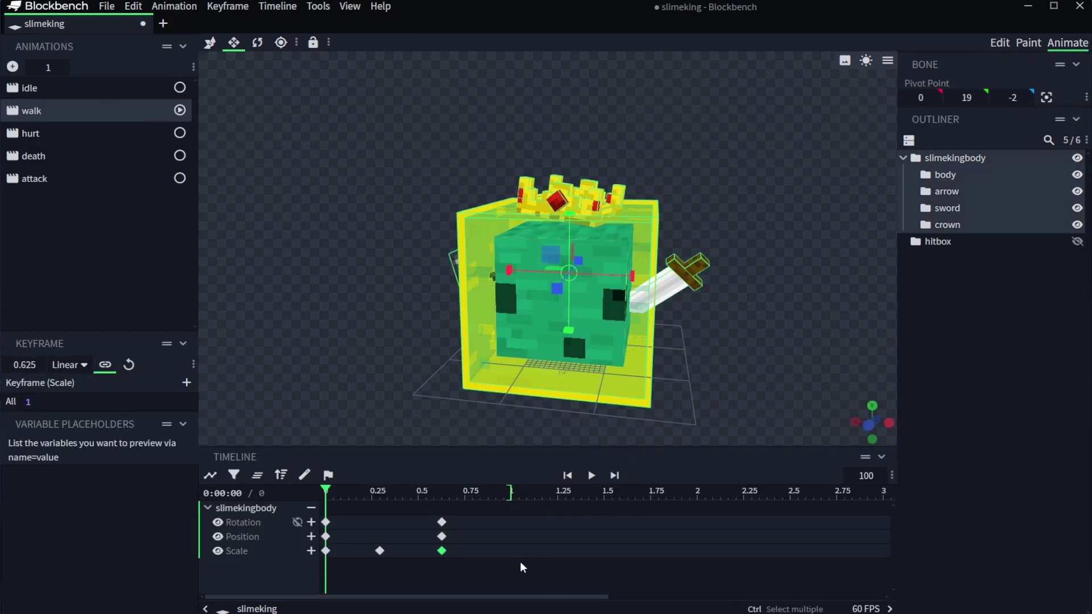
pyautogui.click(919, 175)
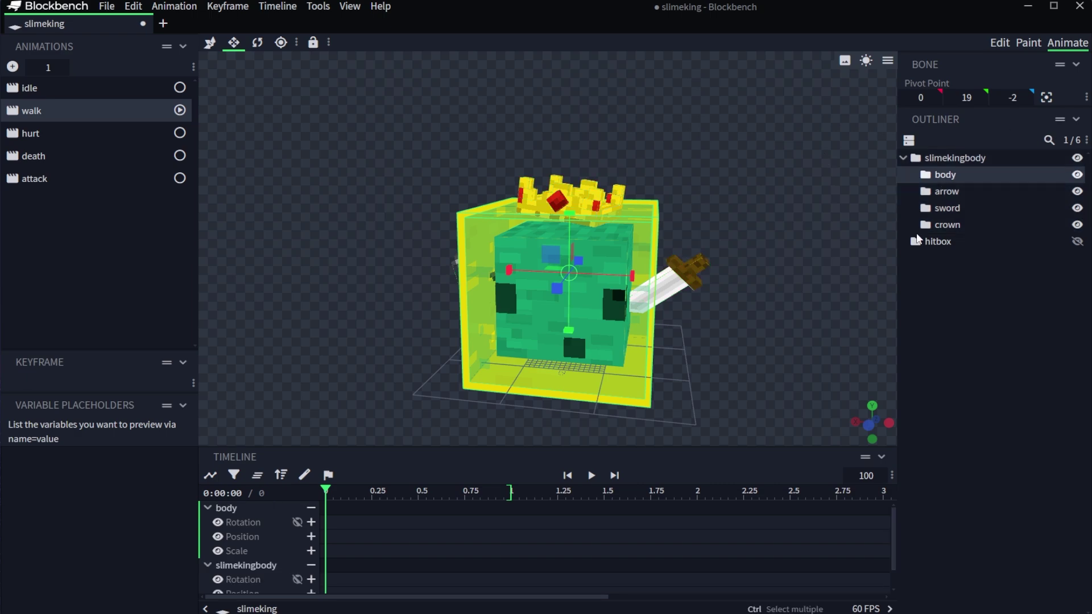
pyautogui.hotkey('ctrl', 'v')
pyautogui.press('space')
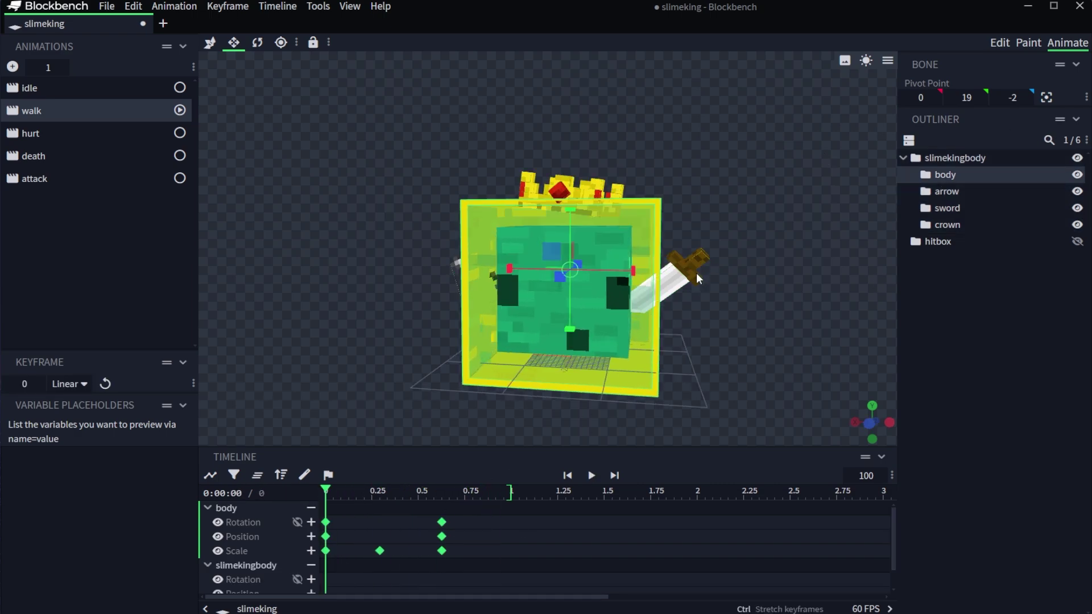
pyautogui.press('space')
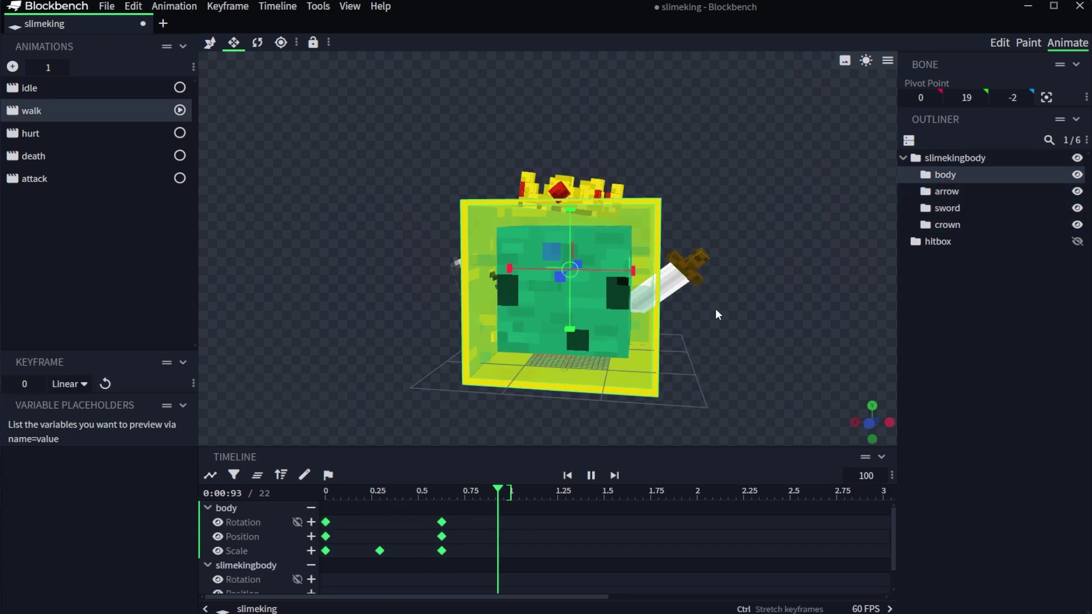
pyautogui.moveTo(693, 318)
pyautogui.mouseDown()
pyautogui.moveTo(706, 320)
pyautogui.moveTo(683, 319)
pyautogui.mouseUp()
pyautogui.press('space')
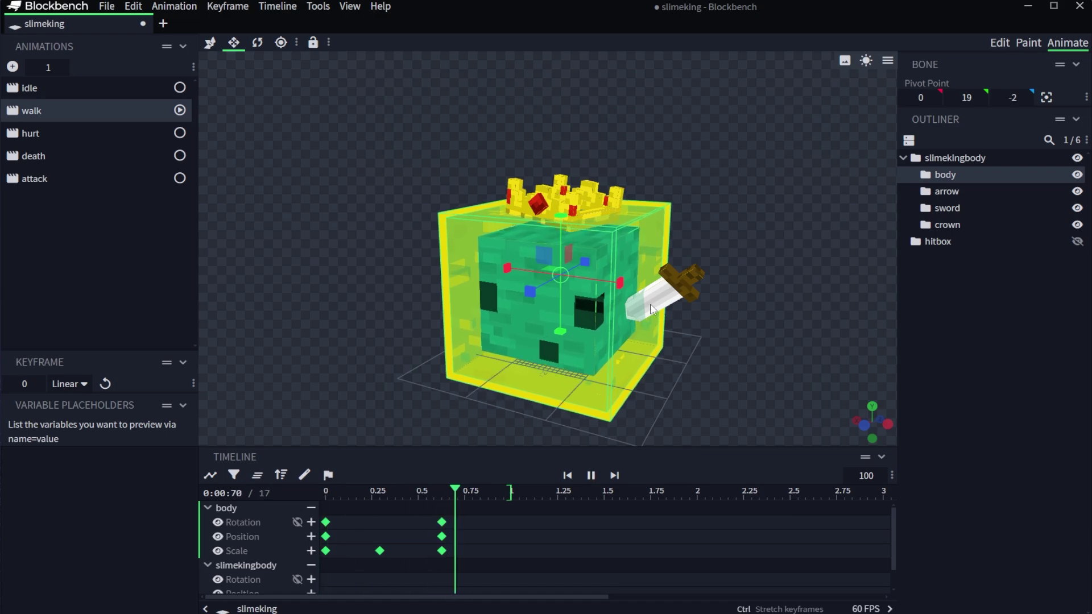
# Undo the moves of the cubes and walk keyframes to the body group, and replay the walk animation.
pyautogui.click(1000, 42)
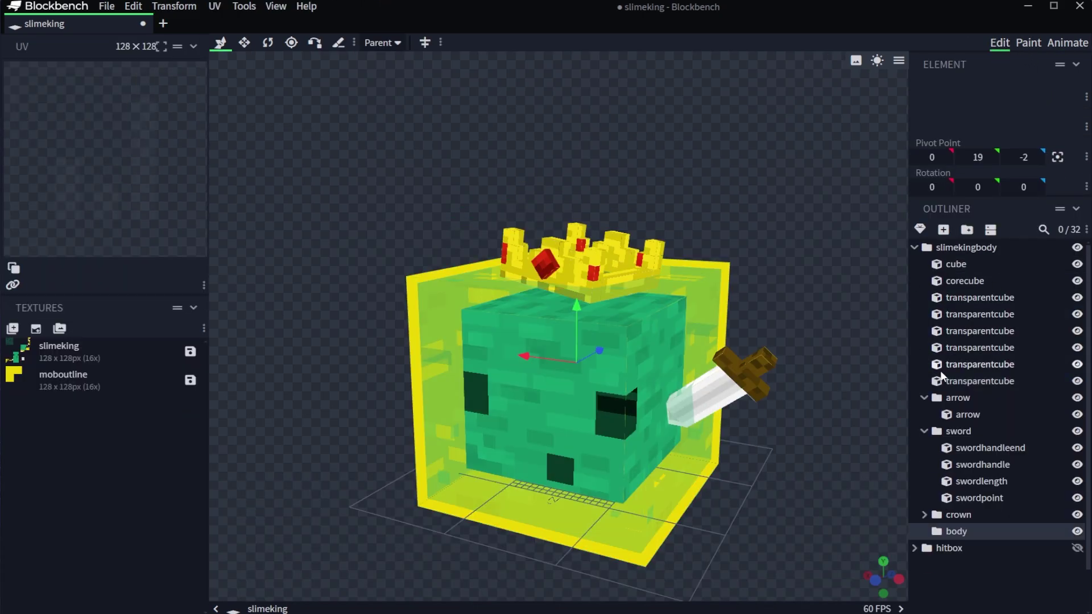
pyautogui.click(950, 267)
pyautogui.doubleClick(960, 282)
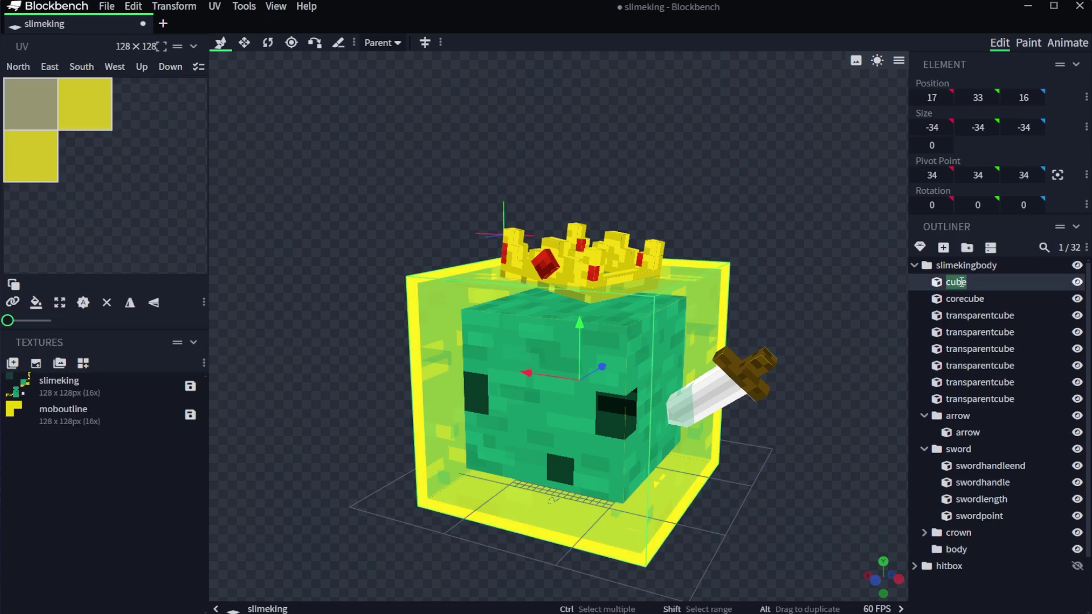
pyautogui.click(1062, 46)
pyautogui.press('space')
pyautogui.press('space')
pyautogui.moveTo(425, 352); pyautogui.dragTo(347, 266)
pyautogui.press('space')
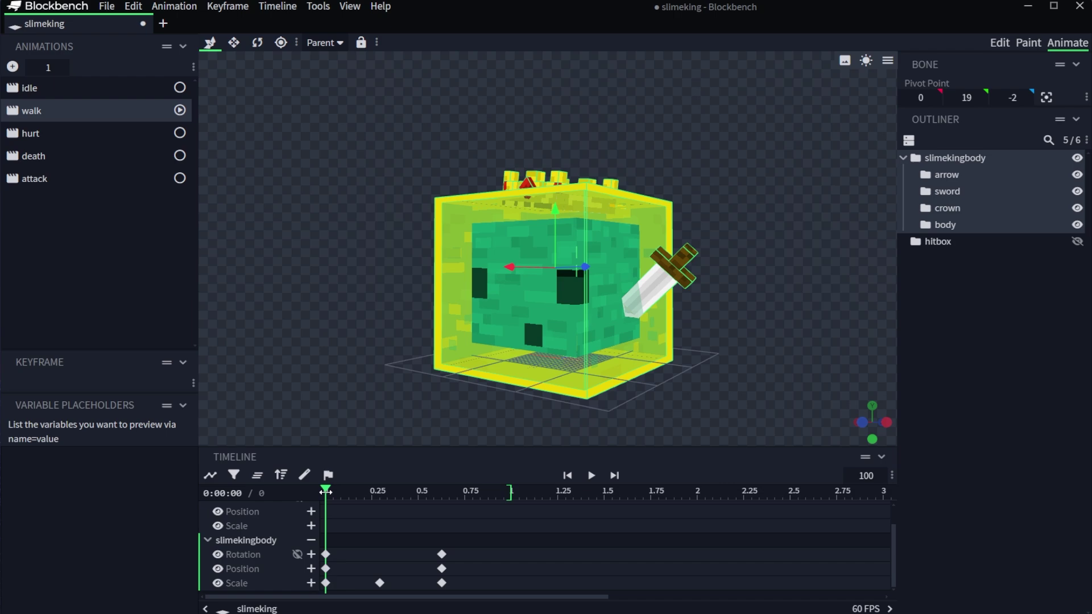
# Raise the slimekingbody bone at the squash keyframe at 0.29 seconds in the walk animation.
pyautogui.press('space')
pyautogui.press('space')
pyautogui.click(378, 490)
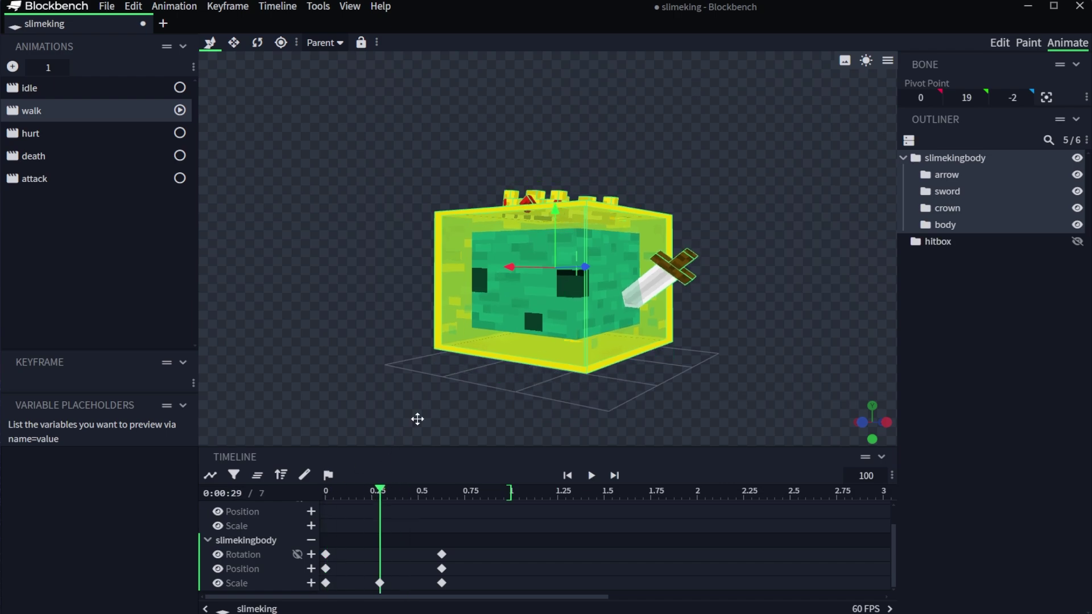
pyautogui.moveTo(554, 217); pyautogui.dragTo(554, 191)
# Retime the walk keyframes so the final set sits at 0.875 seconds, shorten the animation to match, and preview it.
pyautogui.click(436, 491)
pyautogui.moveTo(482, 583); pyautogui.dragTo(463, 549)
pyautogui.moveTo(459, 549); pyautogui.dragTo(457, 547)
pyautogui.moveTo(364, 493); pyautogui.dragTo(280, 492)
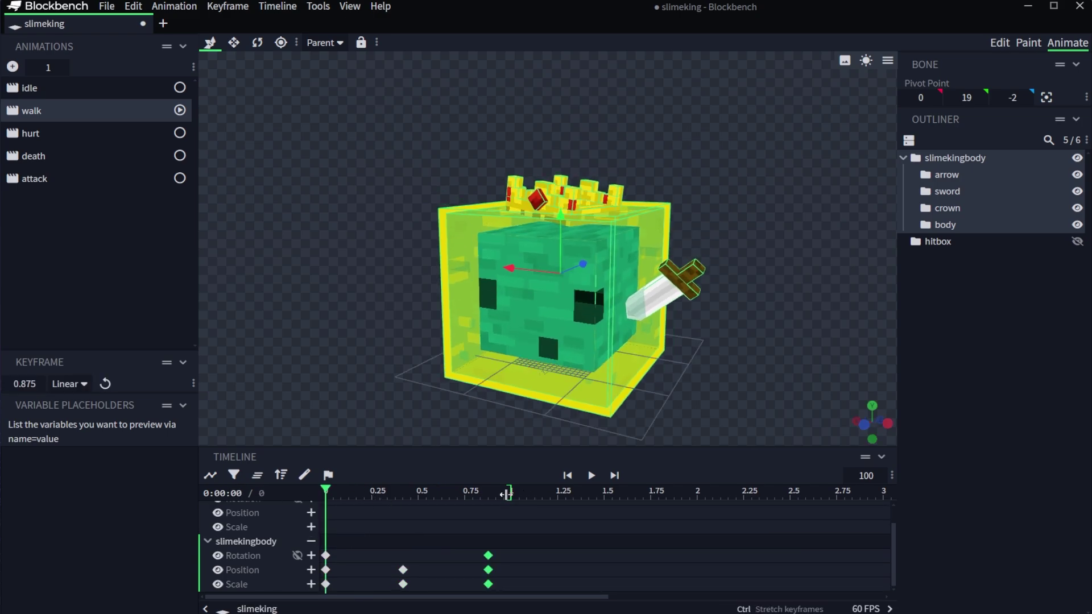
pyautogui.press('space')
pyautogui.doubleClick(61, 112)
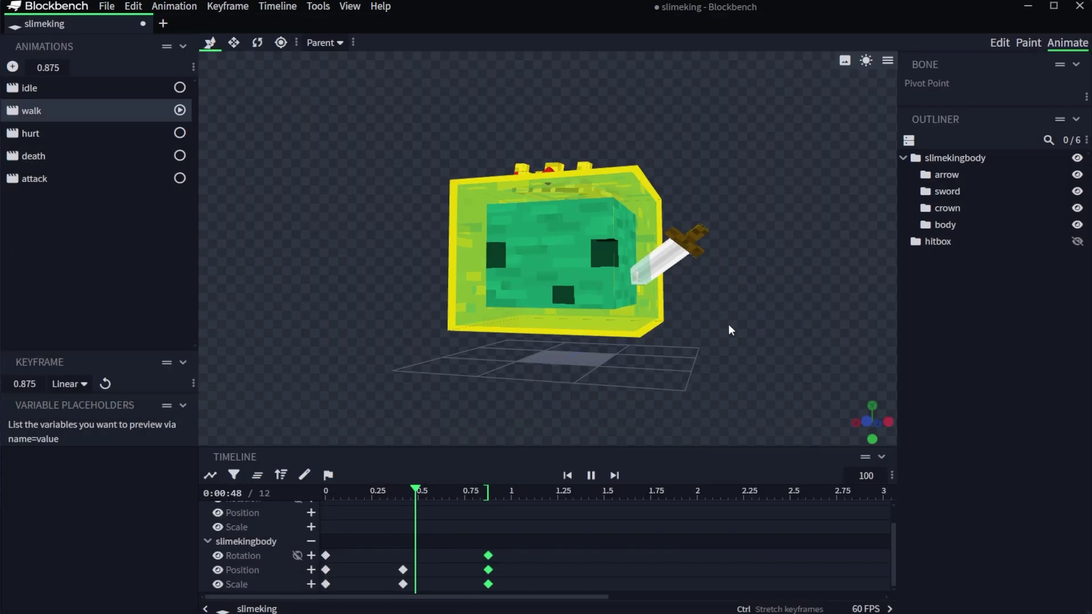
pyautogui.moveTo(729, 327); pyautogui.dragTo(712, 320)
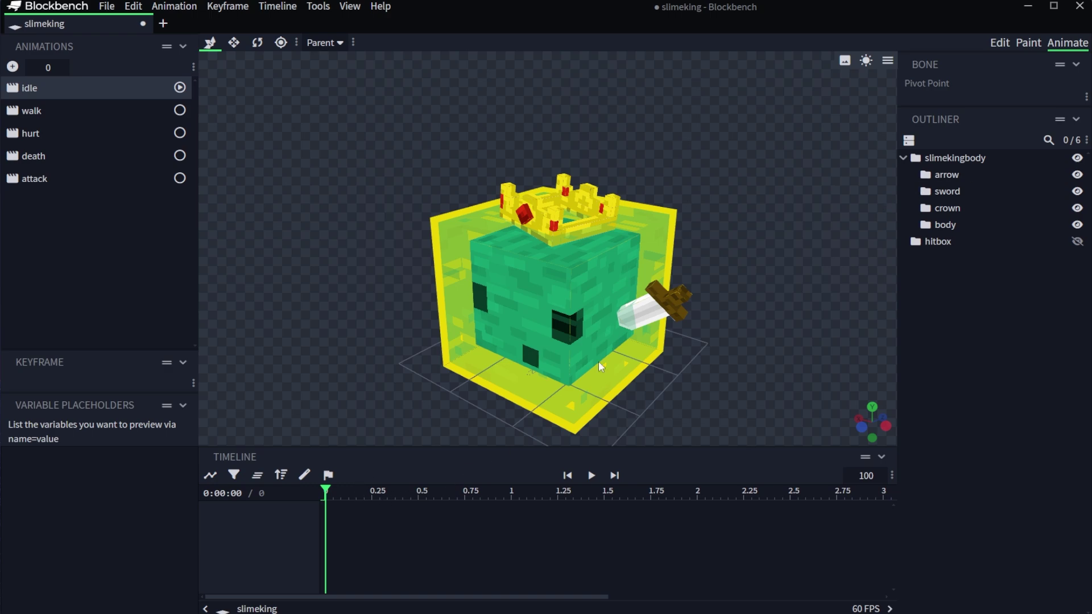
# Add starting keyframes for slimekingbody in the idle animation and try squashing it to Y 0.8 at 0.375 seconds.
pyautogui.click(937, 163)
pyautogui.moveTo(326, 493); pyautogui.dragTo(397, 498)
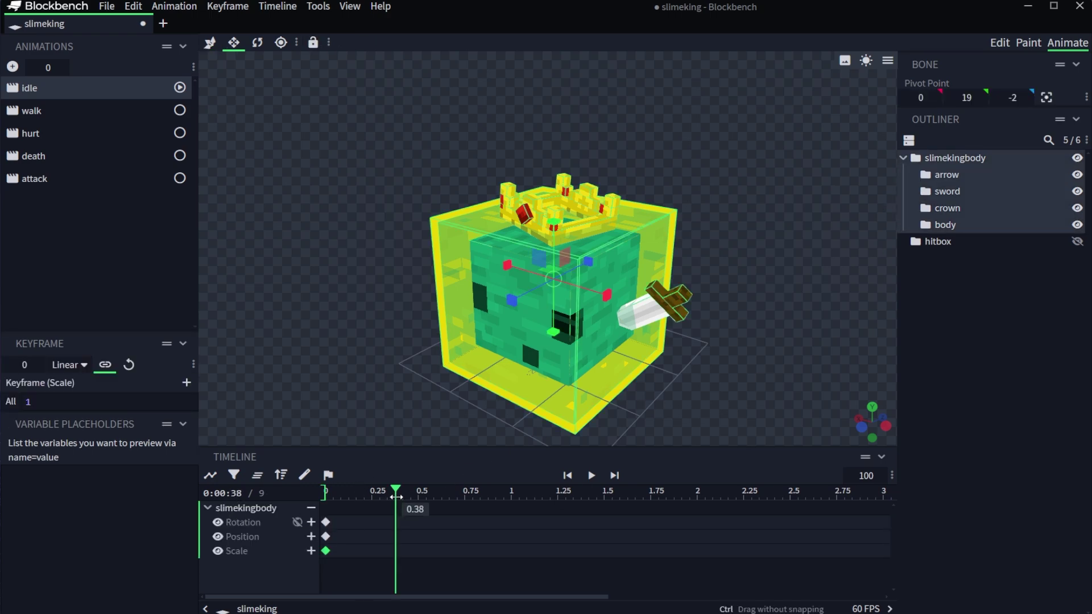
pyautogui.moveTo(556, 224); pyautogui.dragTo(556, 244)
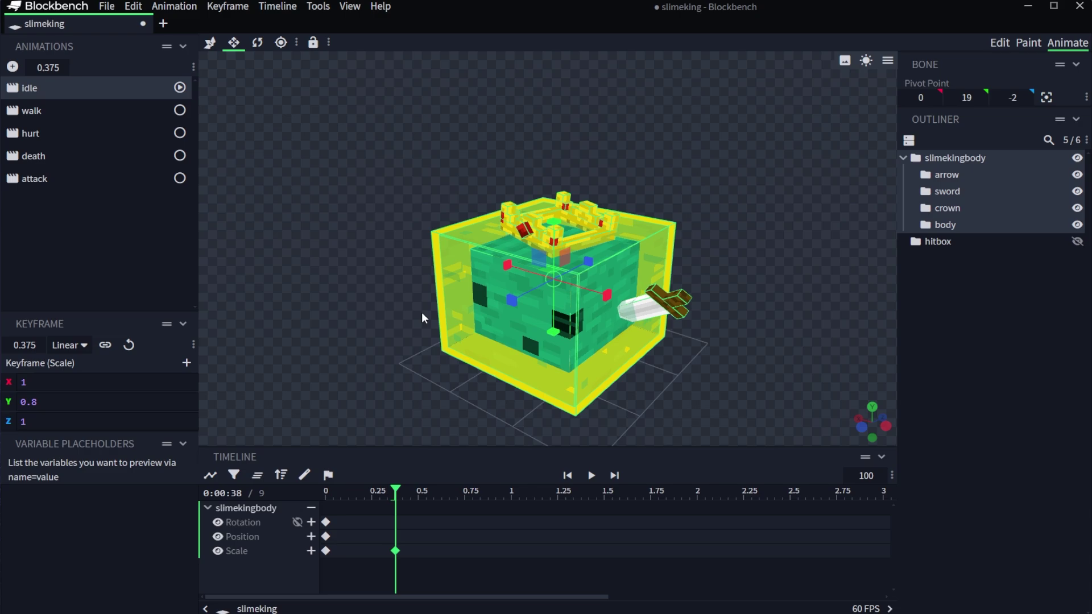
pyautogui.moveTo(379, 336); pyautogui.dragTo(410, 303)
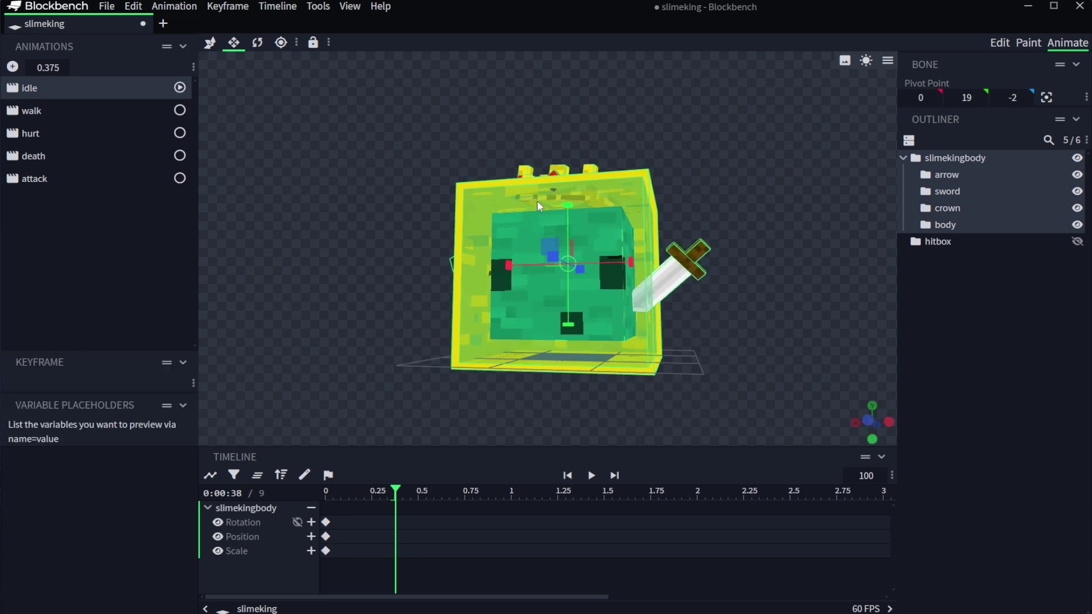
# Squash slimekingbody vertically and lower it at 0.375 seconds in the idle animation.
pyautogui.moveTo(565, 210); pyautogui.dragTo(572, 233)
pyautogui.click(211, 43)
pyautogui.moveTo(391, 374); pyautogui.dragTo(400, 443)
# Copy the starting idle keyframes to 0.7083 seconds as the end pose.
pyautogui.moveTo(395, 493); pyautogui.dragTo(344, 559)
pyautogui.click(452, 491)
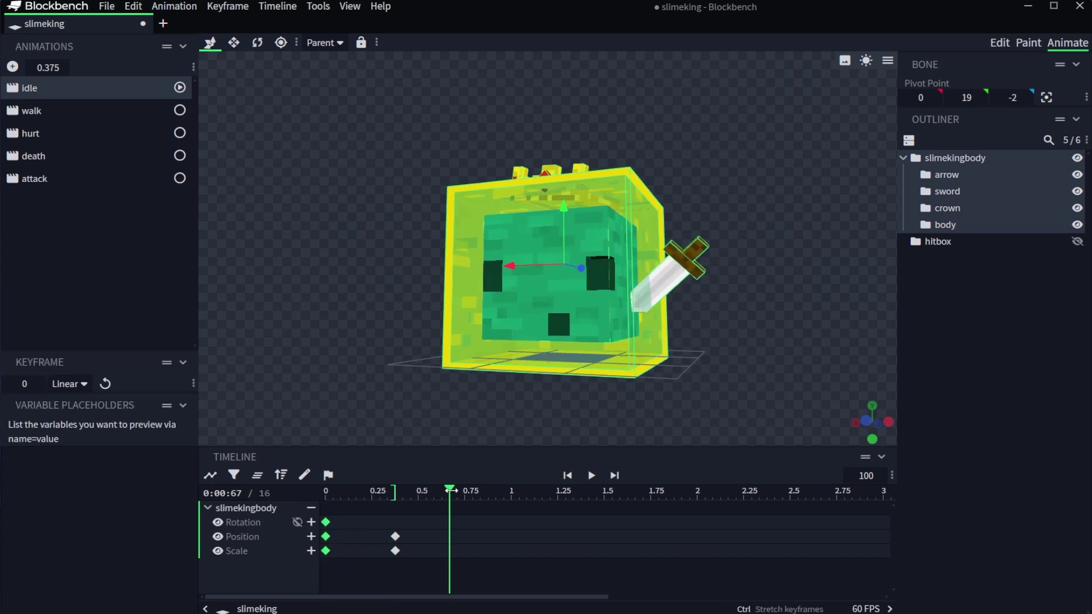
pyautogui.moveTo(454, 524); pyautogui.dragTo(462, 524)
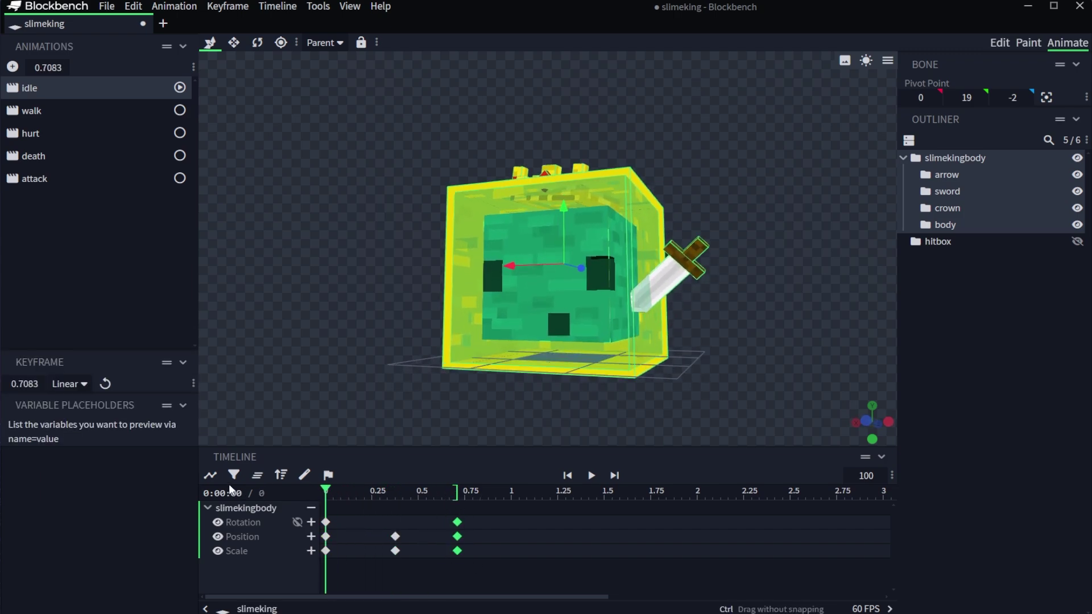
# Set the idle animation's loop mode to Loop in its properties.
pyautogui.click(109, 8)
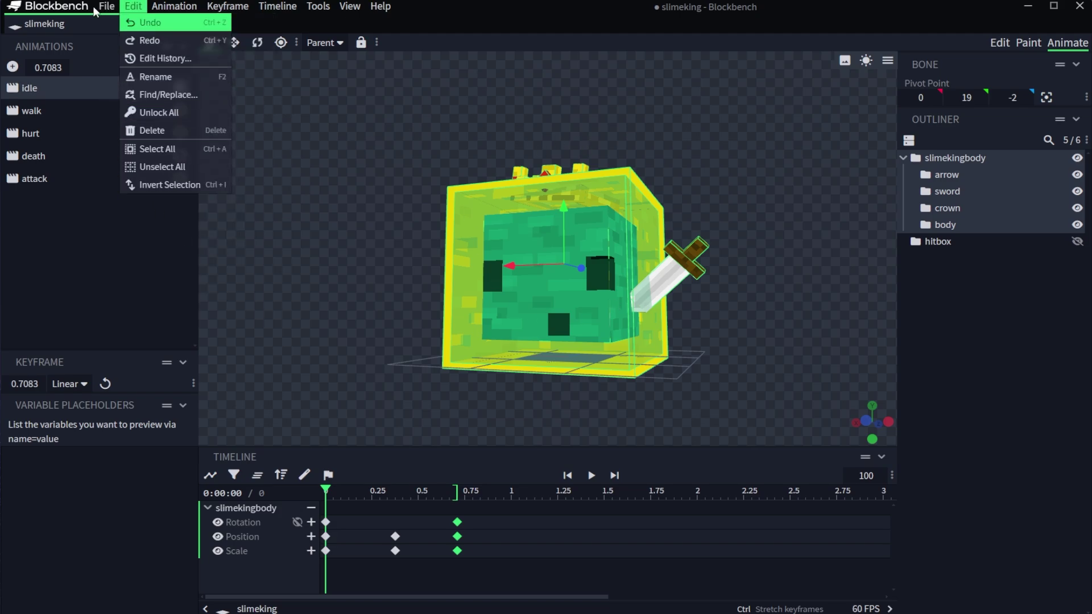
pyautogui.doubleClick(52, 90)
pyautogui.click(701, 122)
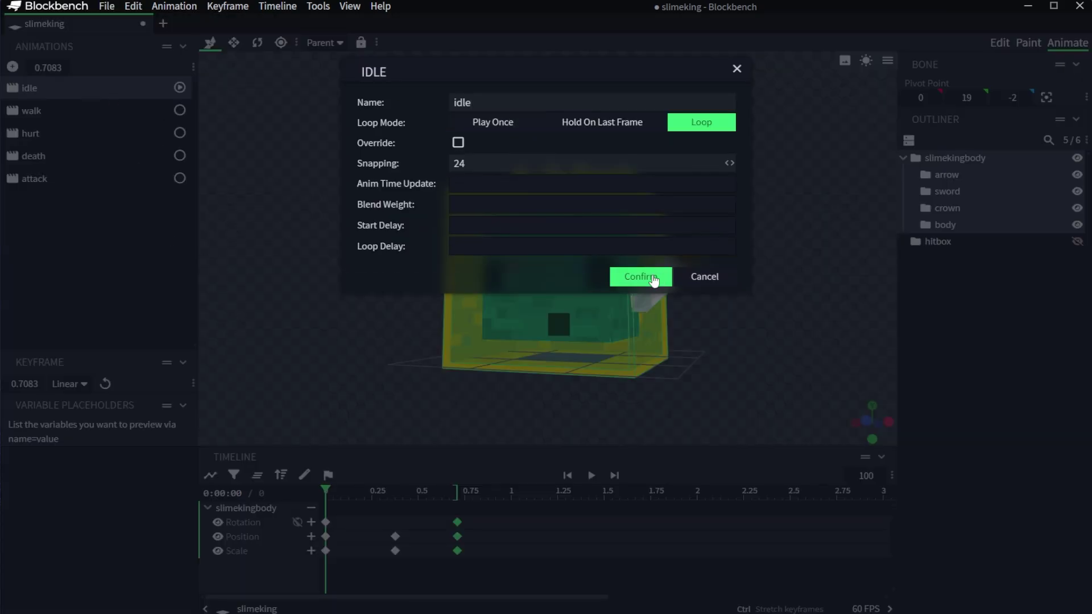
pyautogui.click(625, 277)
# Play back the idle and walk animations and inspect the slime's motion from different angles.
pyautogui.press('space')
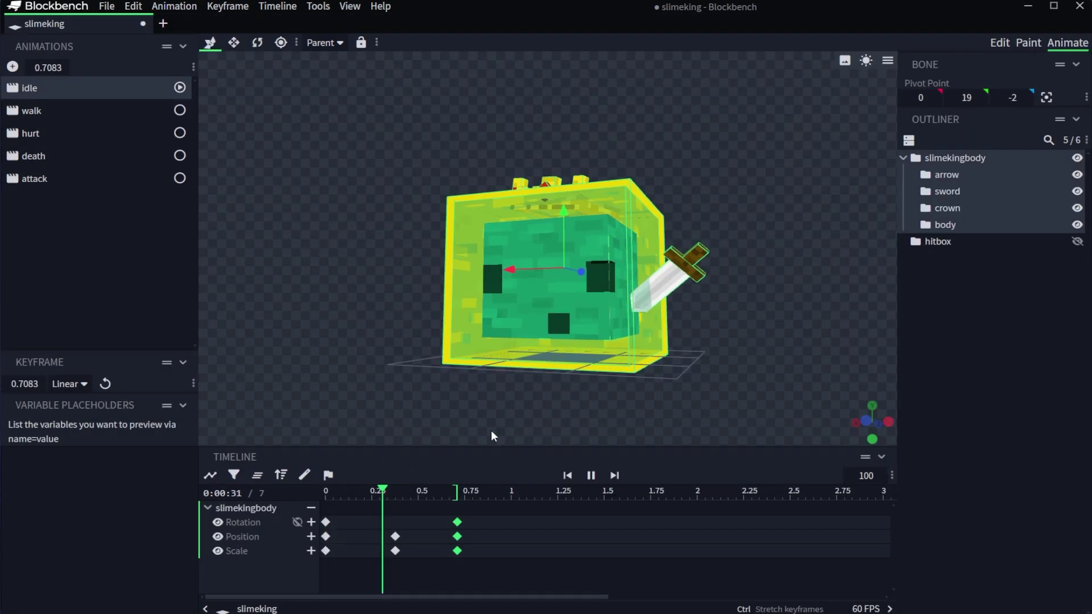
pyautogui.click(731, 400)
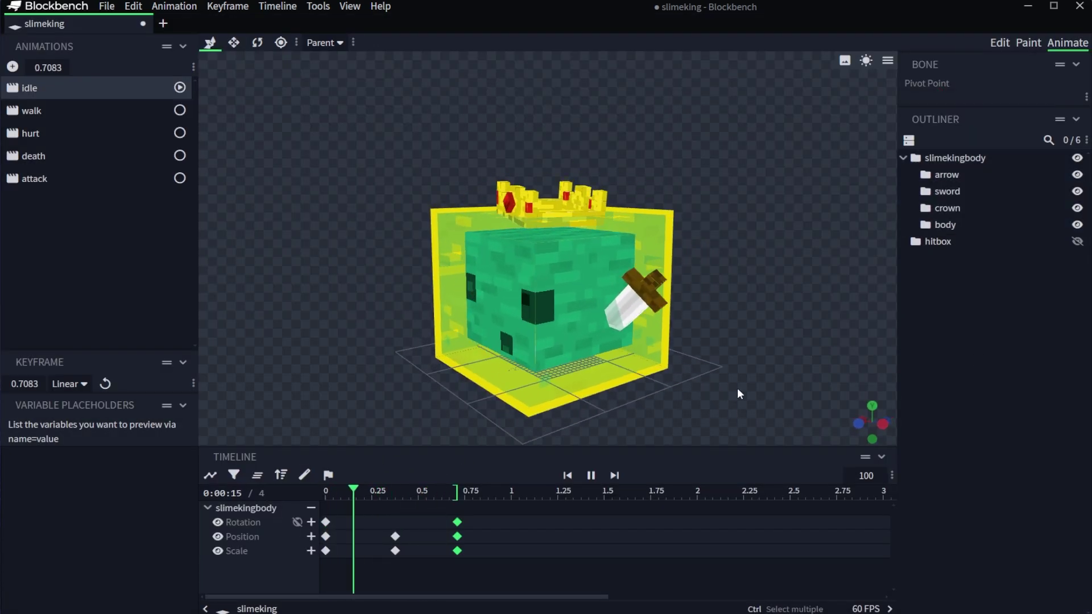
pyautogui.click(37, 117)
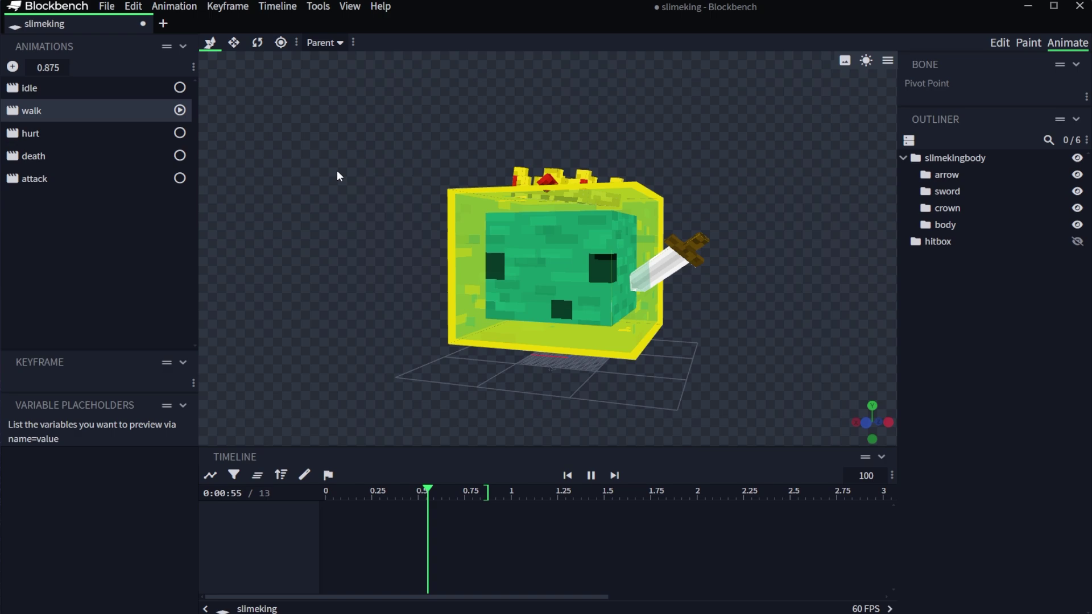
pyautogui.moveTo(294, 281)
pyautogui.mouseDown()
pyautogui.moveTo(517, 282)
pyautogui.moveTo(293, 302)
pyautogui.mouseUp()
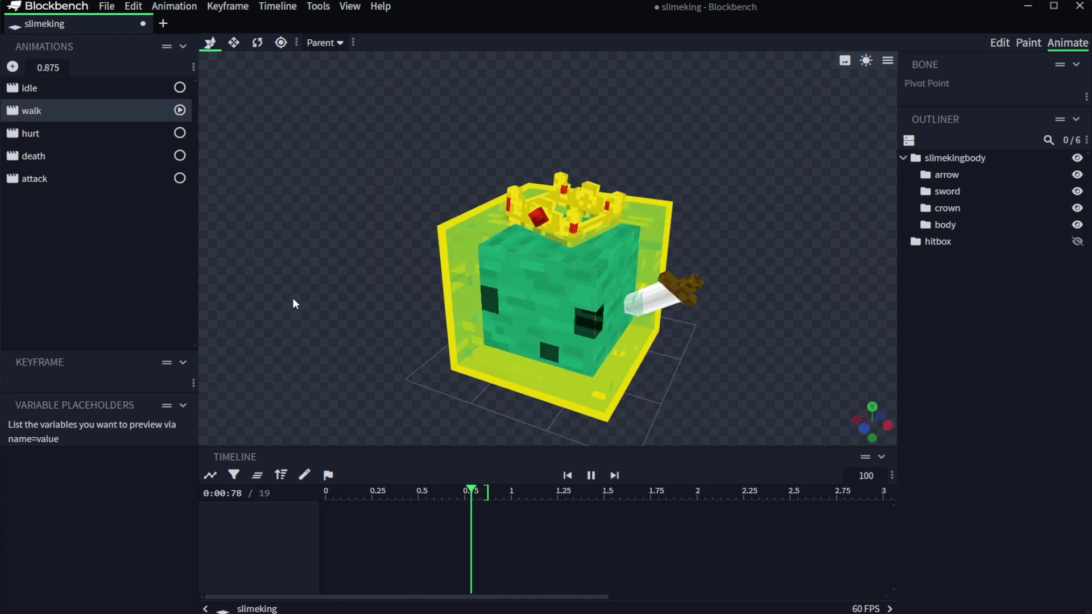
# Delete the hurt, death and attack animations, keeping only idle and walk.
pyautogui.click(29, 89)
pyautogui.click(9, 133)
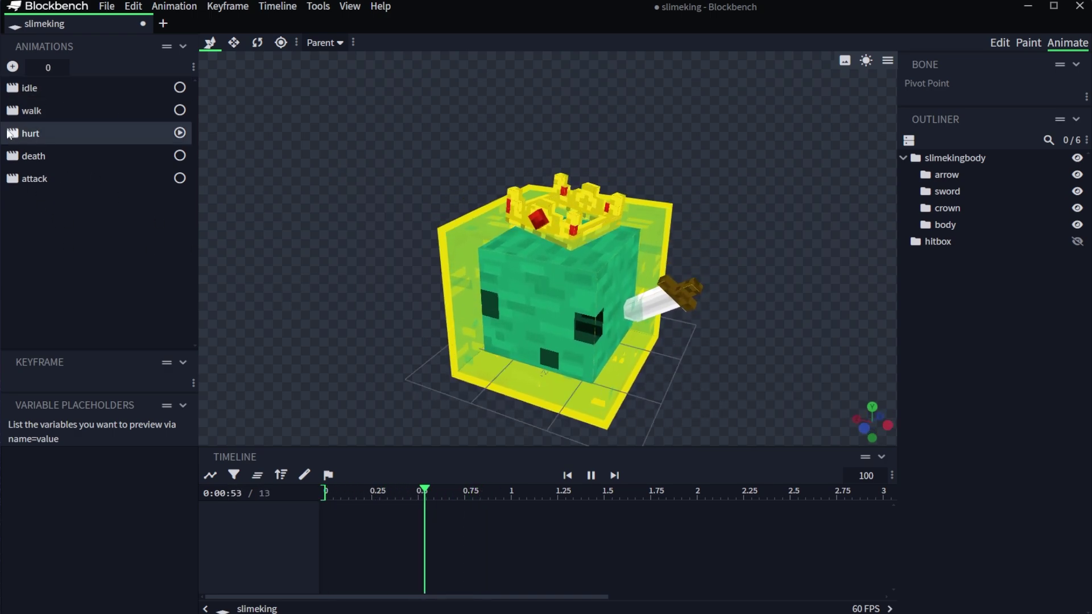
pyautogui.press('Delete')
pyautogui.click(40, 134)
pyautogui.press('Delete')
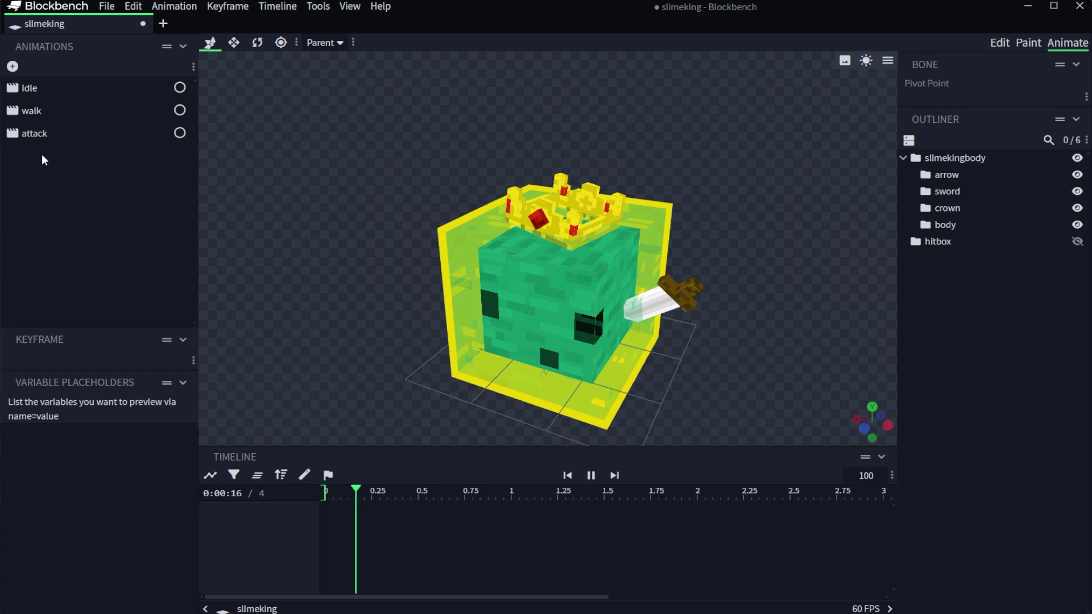
pyautogui.click(42, 134)
pyautogui.press('Delete')
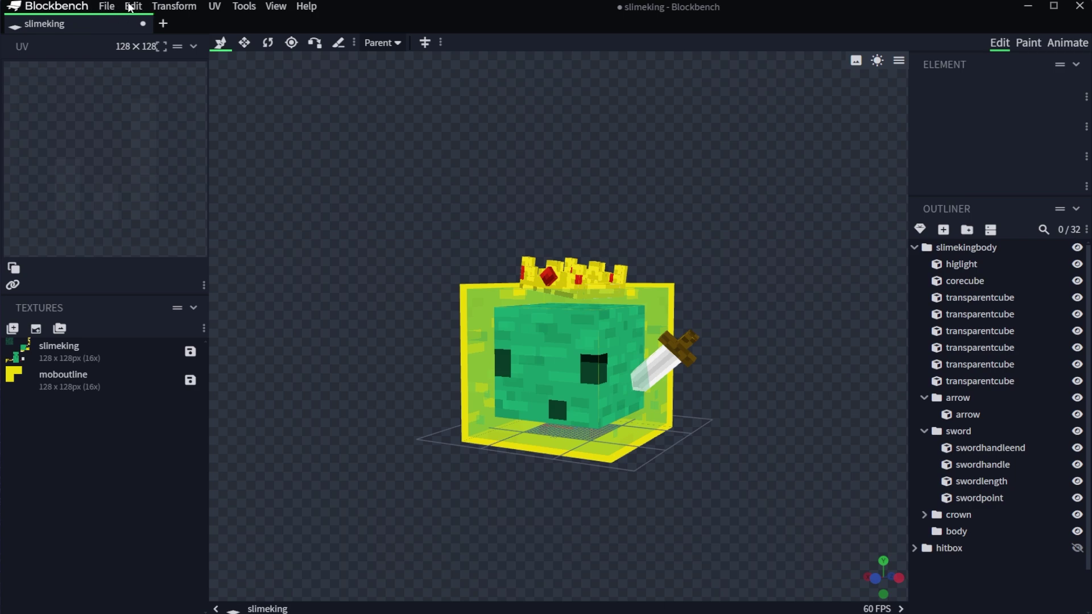
pyautogui.click(171, 7)
pyautogui.click(173, 21)
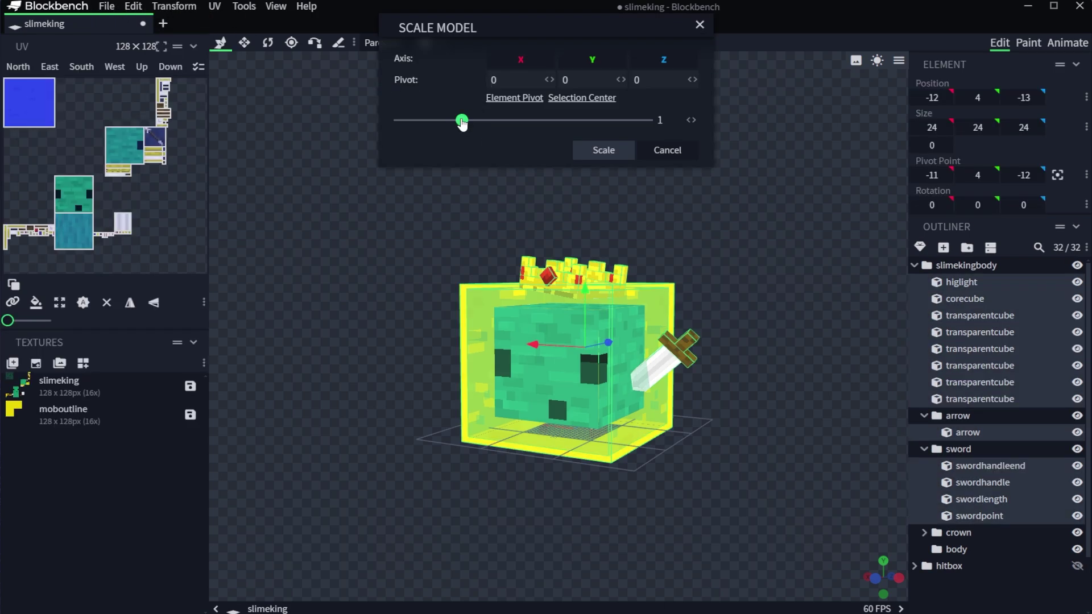
pyautogui.moveTo(464, 121); pyautogui.dragTo(483, 120)
pyautogui.press('Escape')
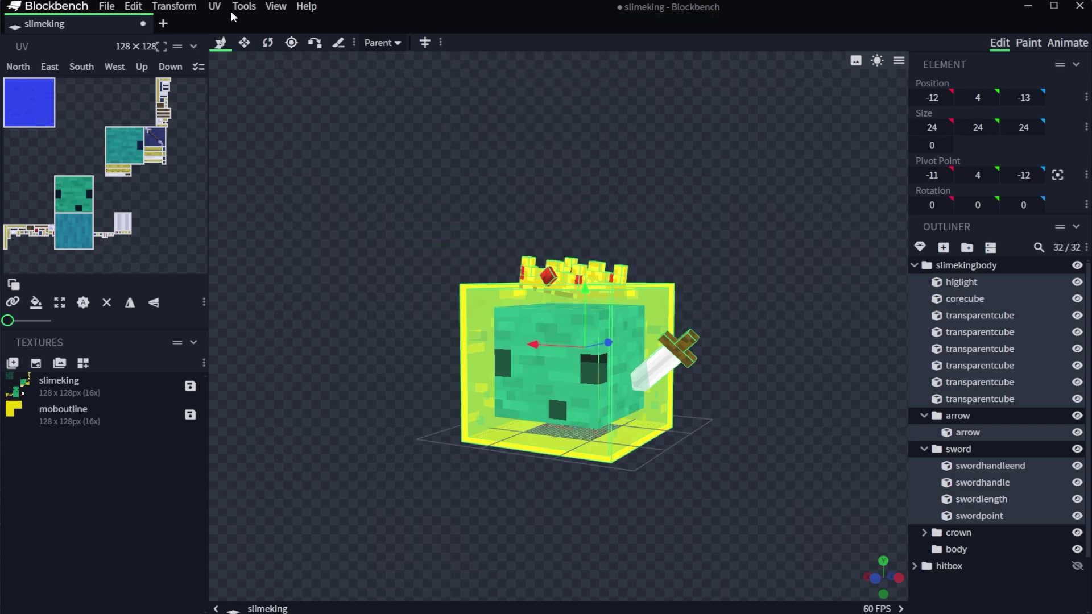
pyautogui.click(173, 7)
pyautogui.click(171, 21)
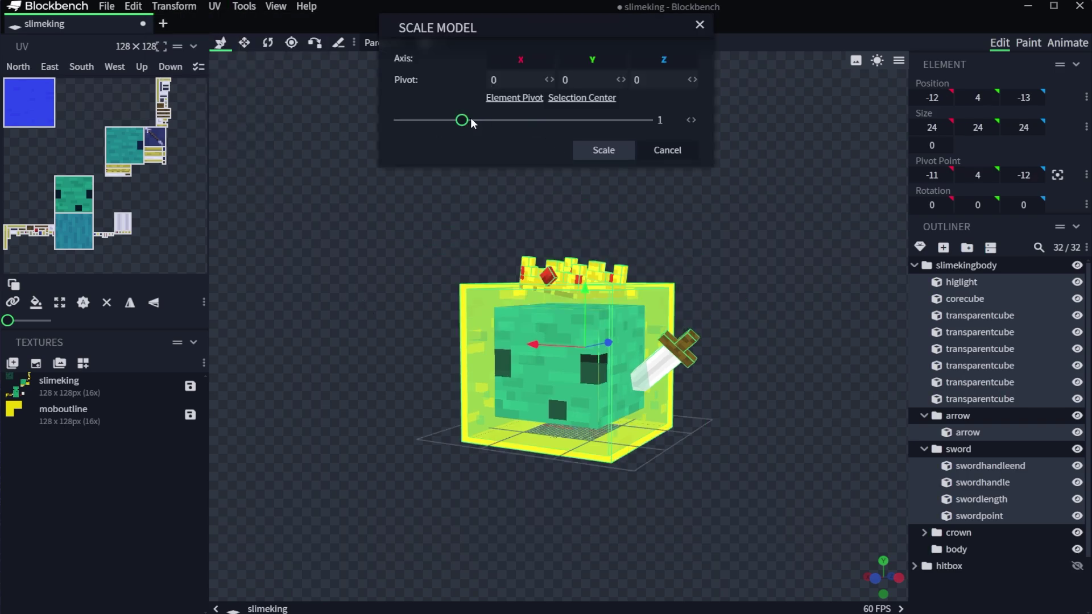
pyautogui.moveTo(472, 123); pyautogui.dragTo(485, 125)
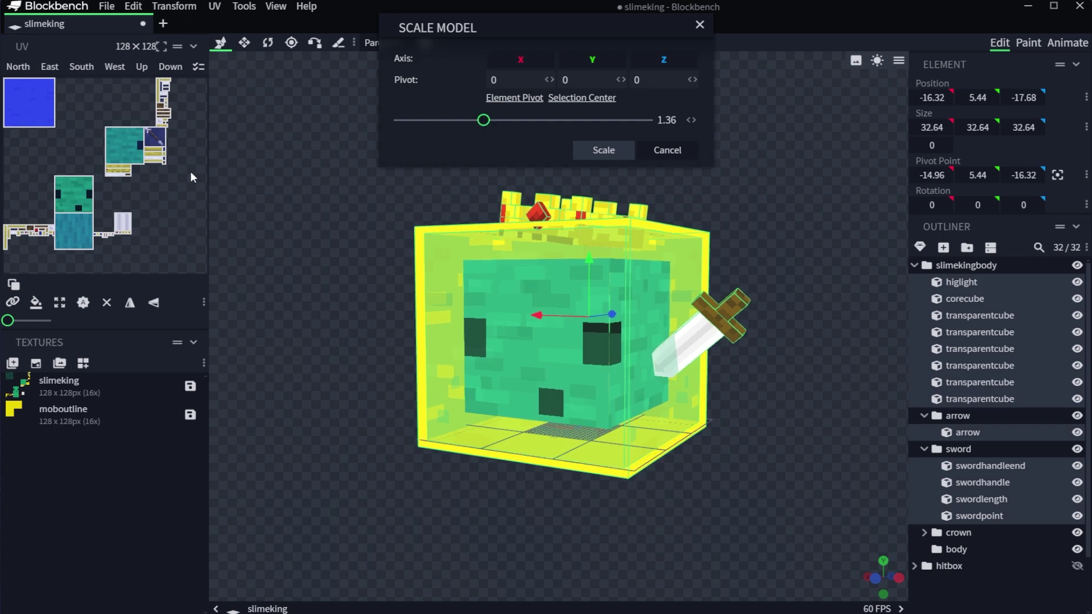
pyautogui.press('Escape')
# Scale the whole model up about the origin until the selected element's size is 30.24 on all axes.
pyautogui.click(96, 8)
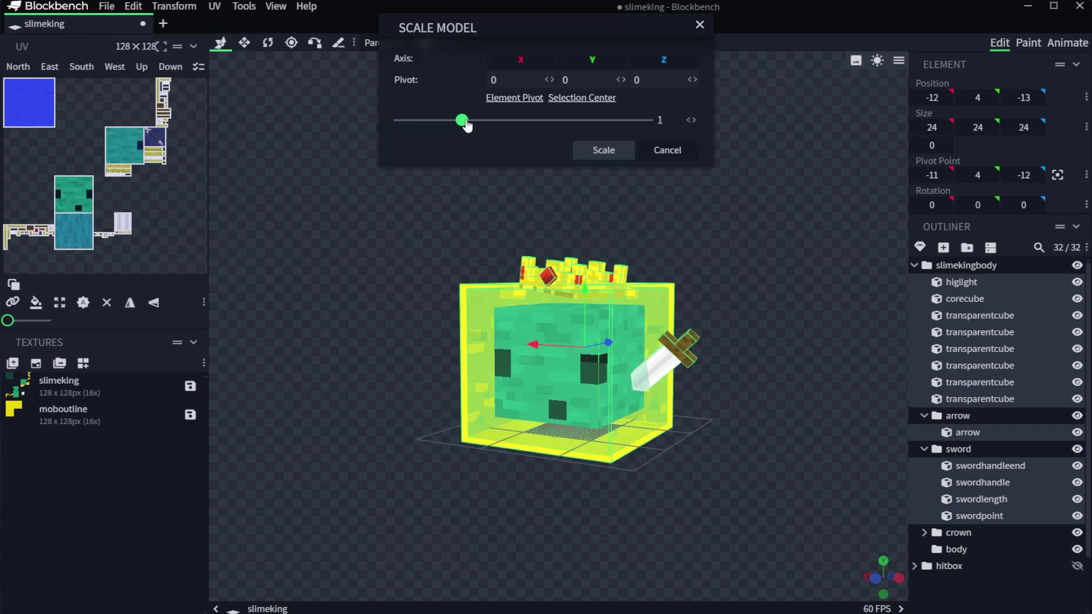
pyautogui.moveTo(464, 122); pyautogui.dragTo(476, 123)
pyautogui.click(586, 151)
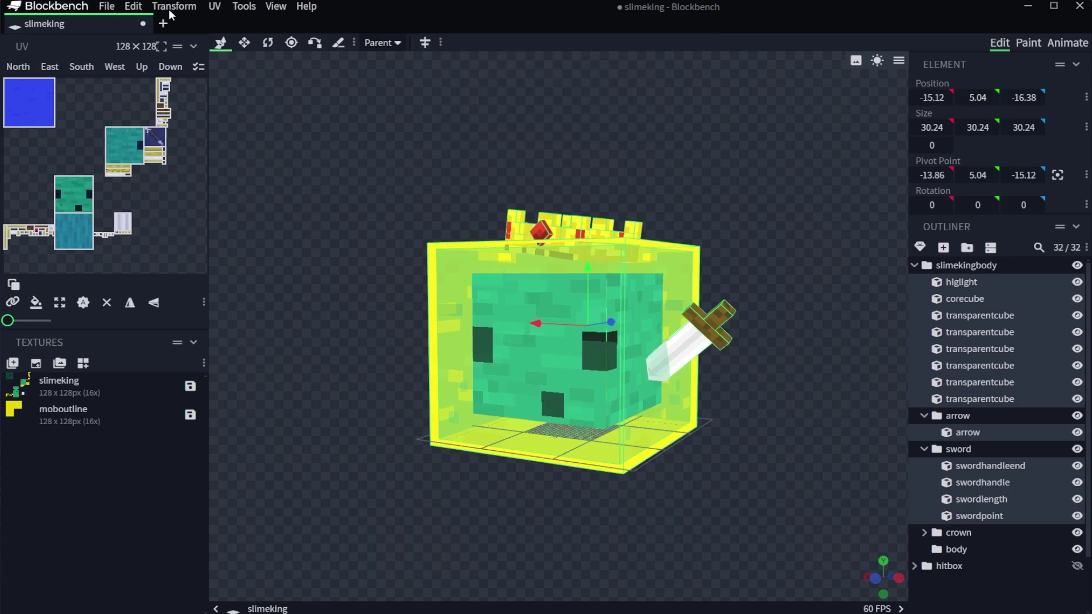
pyautogui.click(107, 7)
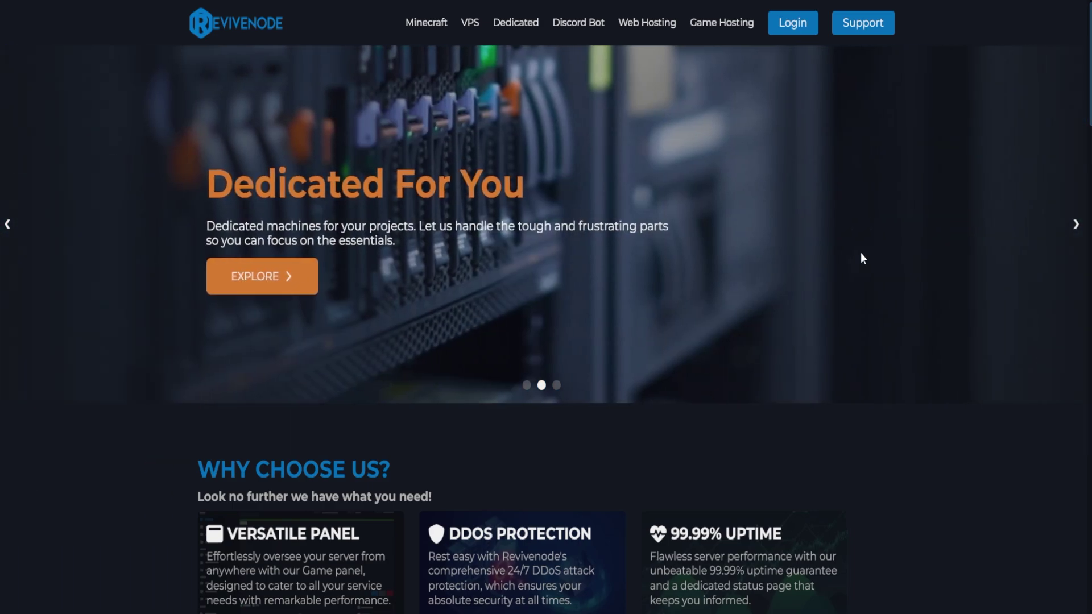
# On the Revivenode website, find the King Slime download among the free content and view the Minecraft hosting page.
pyautogui.scroll(-20, 996, 220)
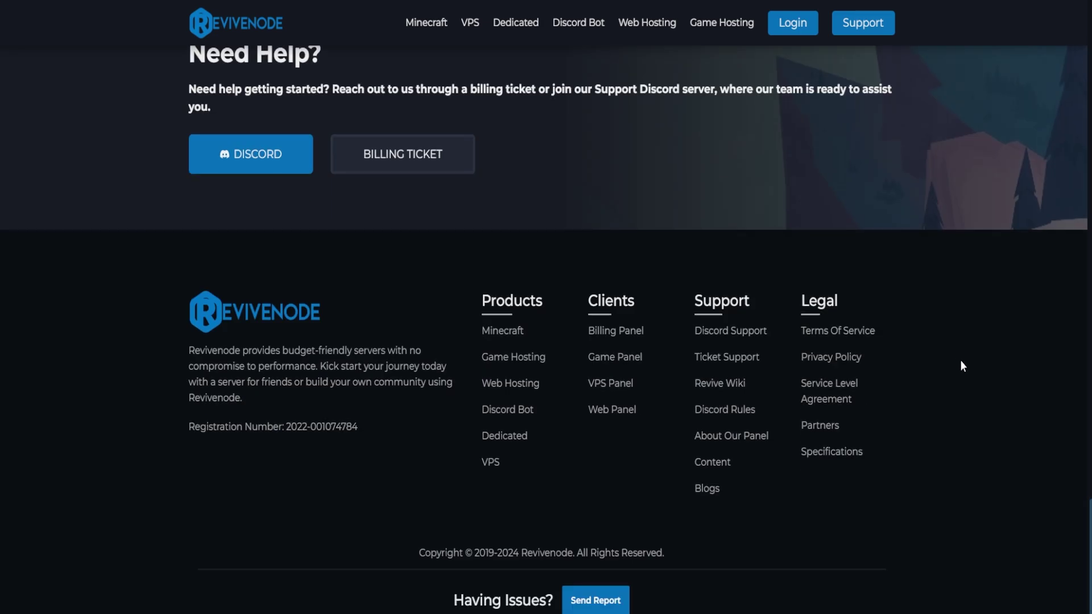
pyautogui.click(714, 463)
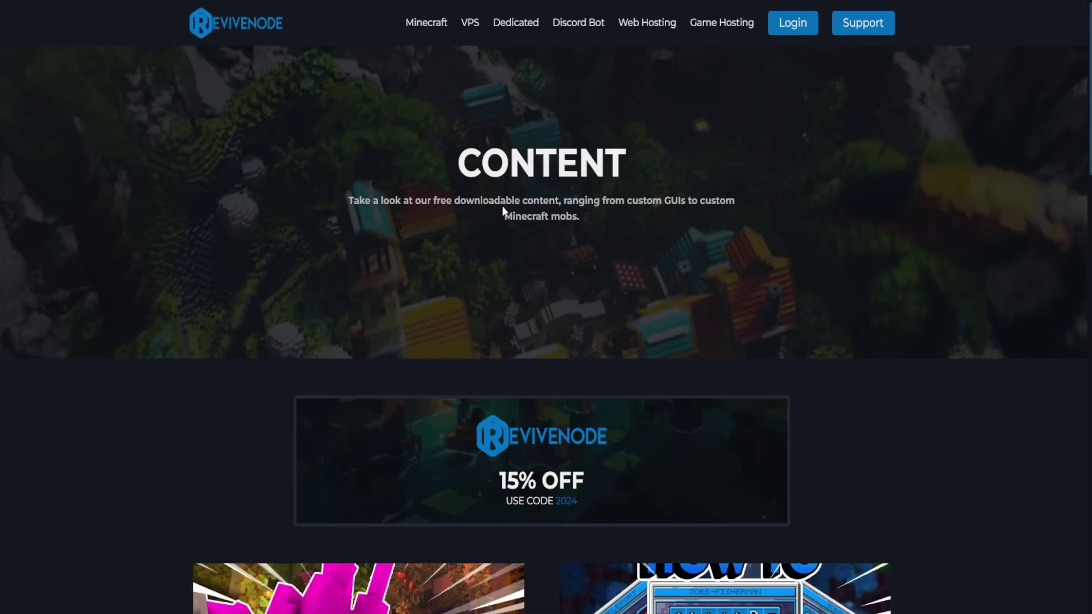
pyautogui.scroll(-10, 493, 259)
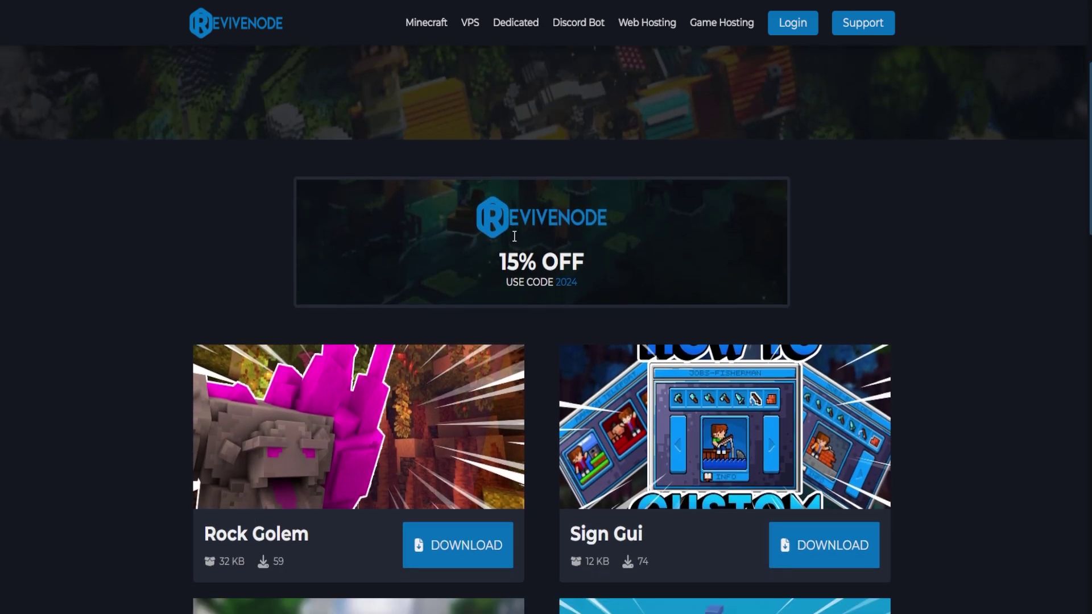
pyautogui.scroll(-15, 787, 308)
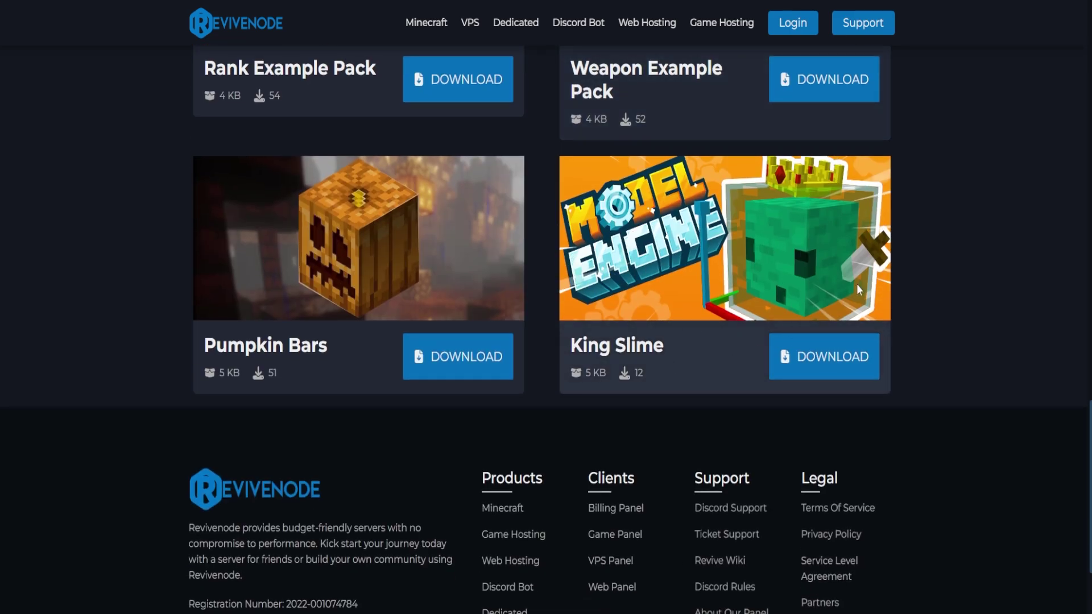
pyautogui.click(425, 23)
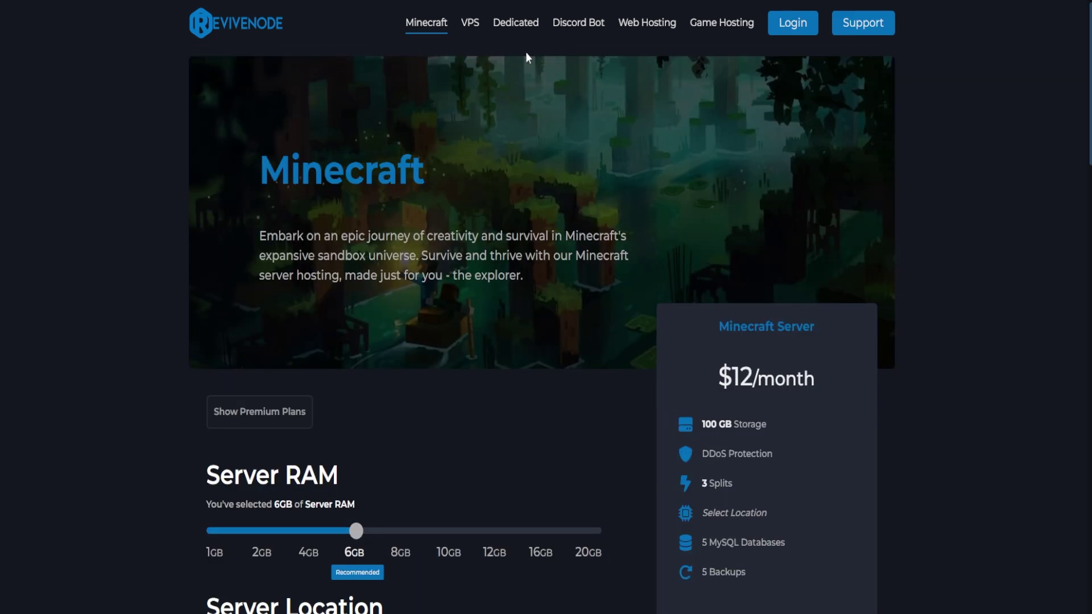
pyautogui.scroll(-3, 268, 319)
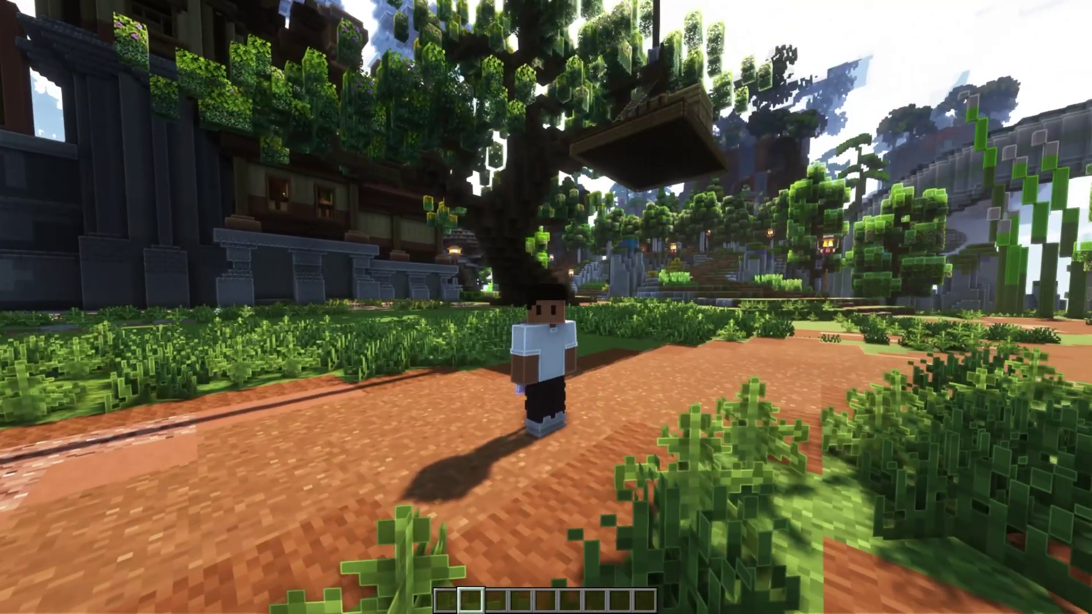
# Switch to Minecraft, summon the model with /meg summon slimeking, and move back to look at it.
pyautogui.write('w')
pyautogui.write('//')
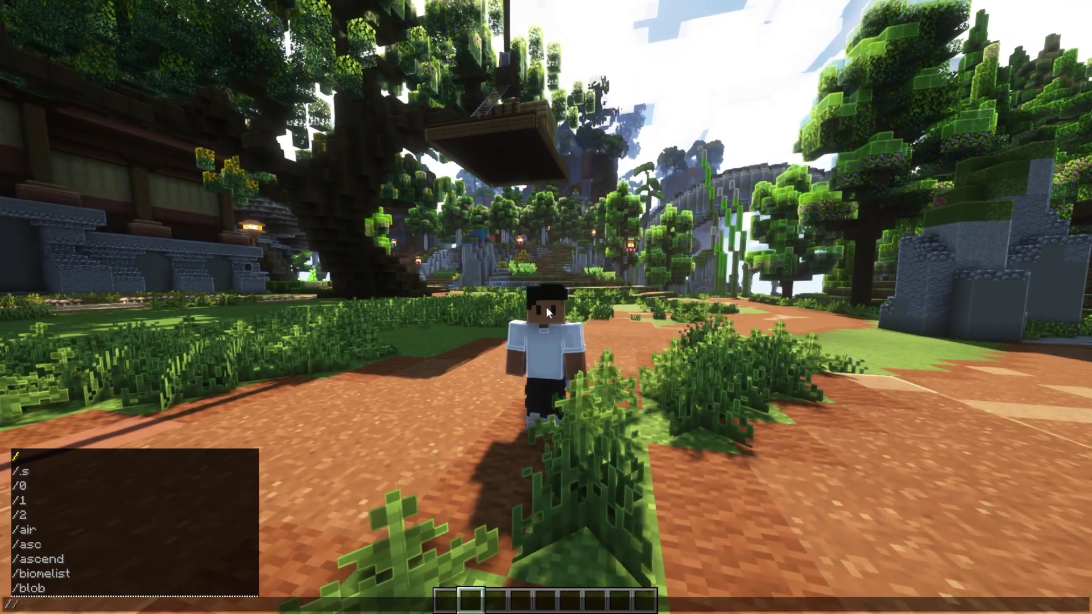
pyautogui.press('Return')
pyautogui.write('/meg')
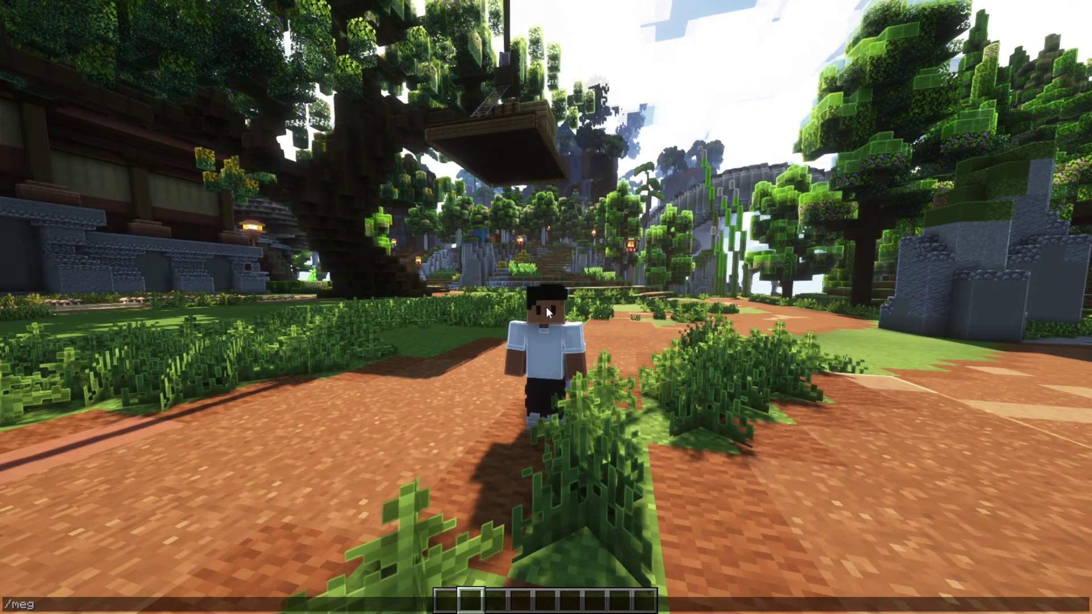
pyautogui.write(' summon')
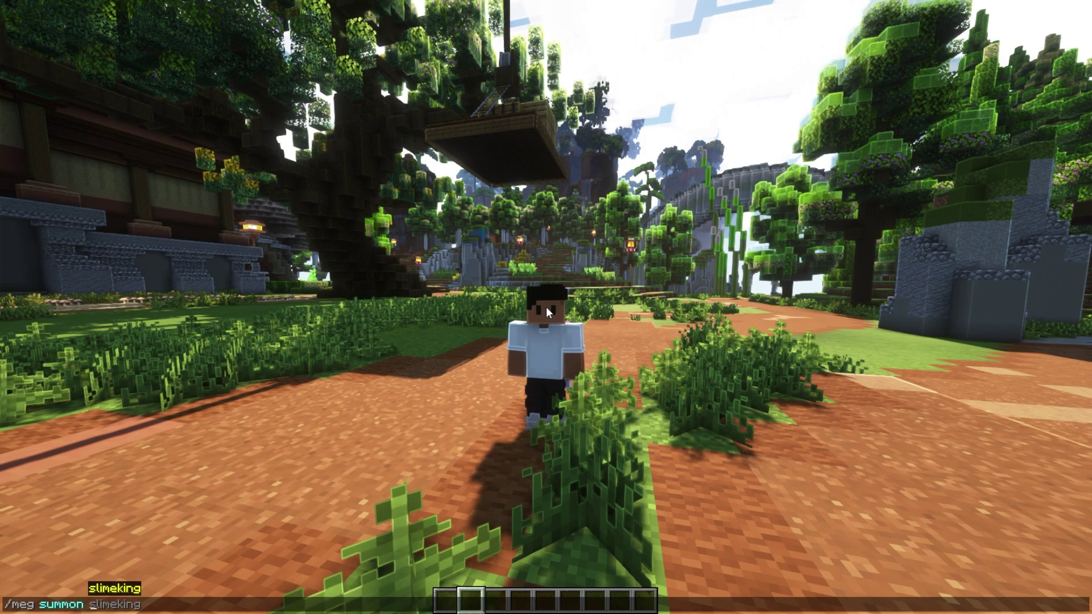
pyautogui.press('Tab')
pyautogui.press('Return')
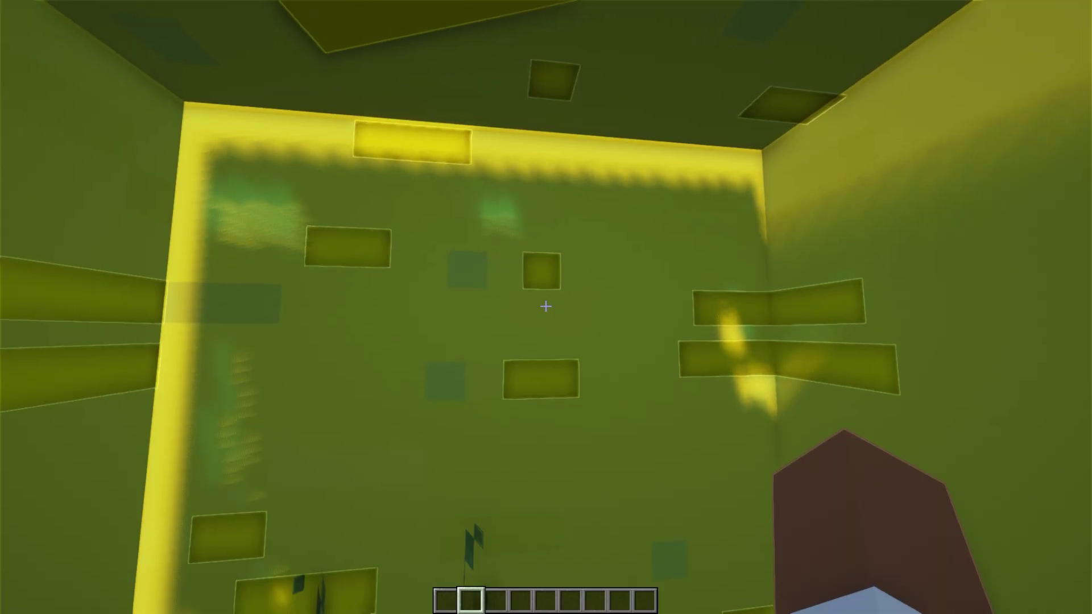
pyautogui.press('s')
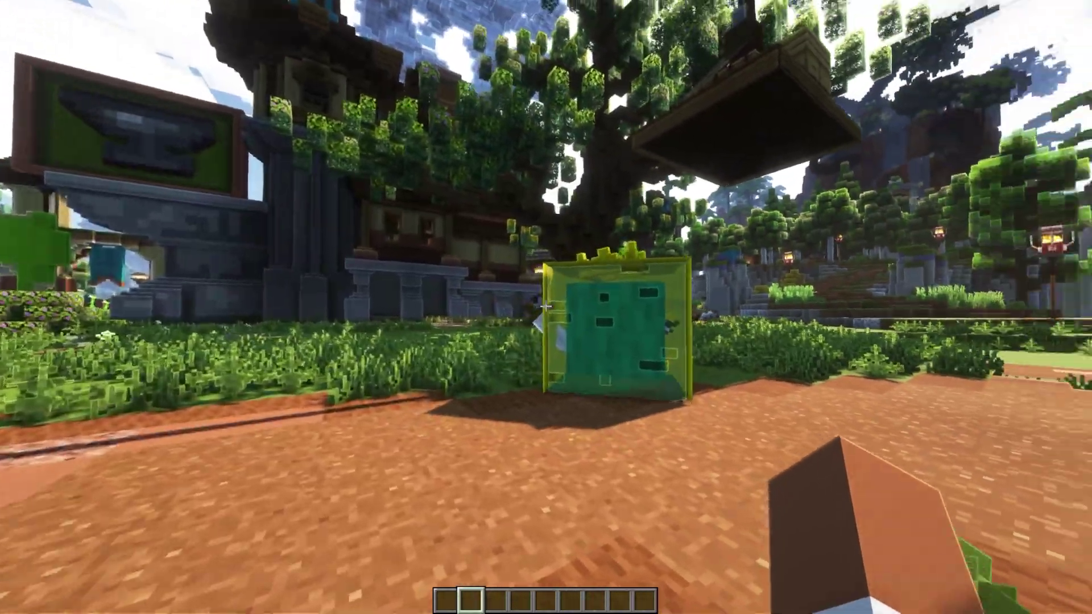
pyautogui.press('d')
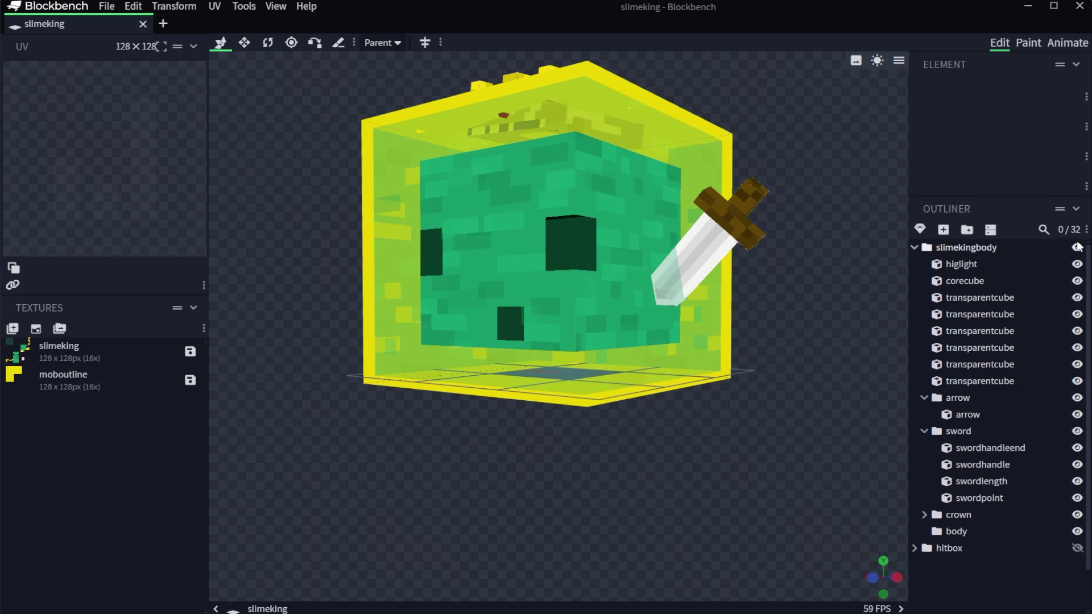
# Back in Blockbench, isolate the higlight cube and erase its yellow moboutline texture with a size 49 eraser.
pyautogui.click(1078, 248)
pyautogui.click(1079, 264)
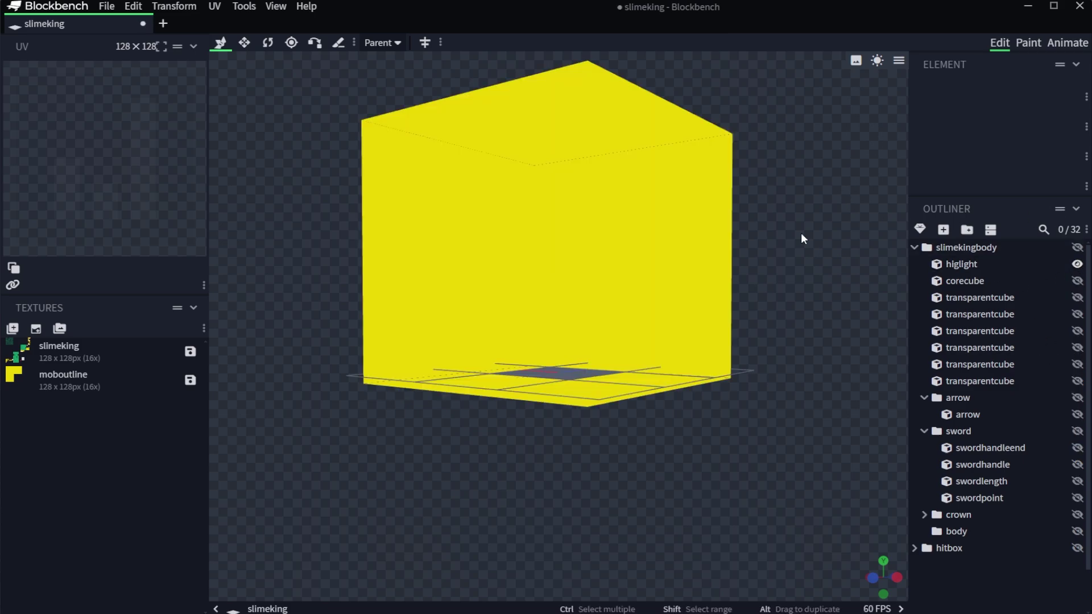
pyautogui.click(1030, 43)
pyautogui.moveTo(395, 456); pyautogui.dragTo(366, 158)
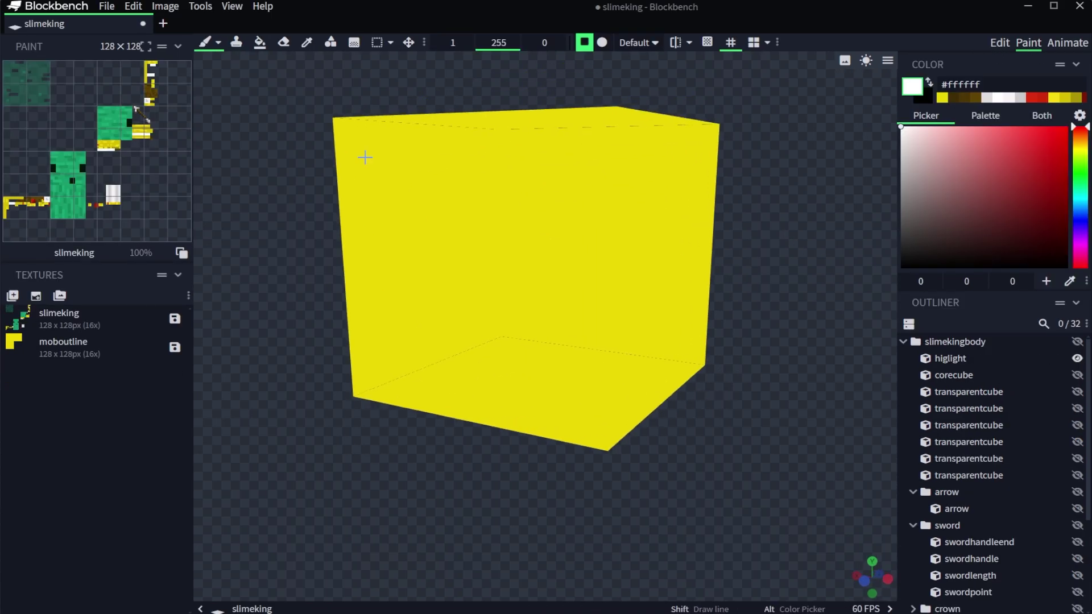
pyautogui.click(285, 43)
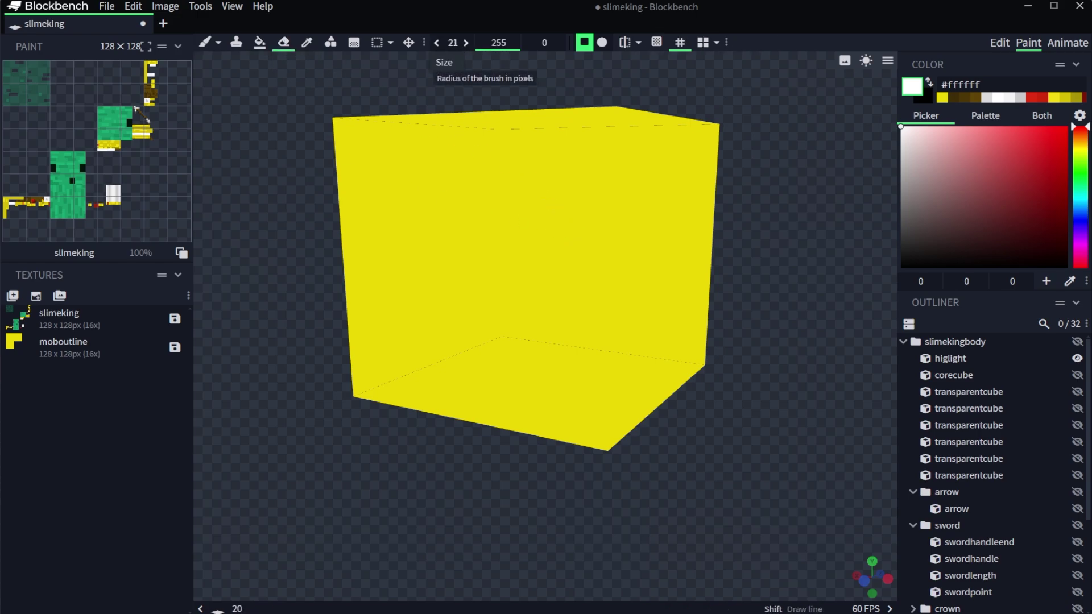
pyautogui.moveTo(470, 214); pyautogui.dragTo(485, 284)
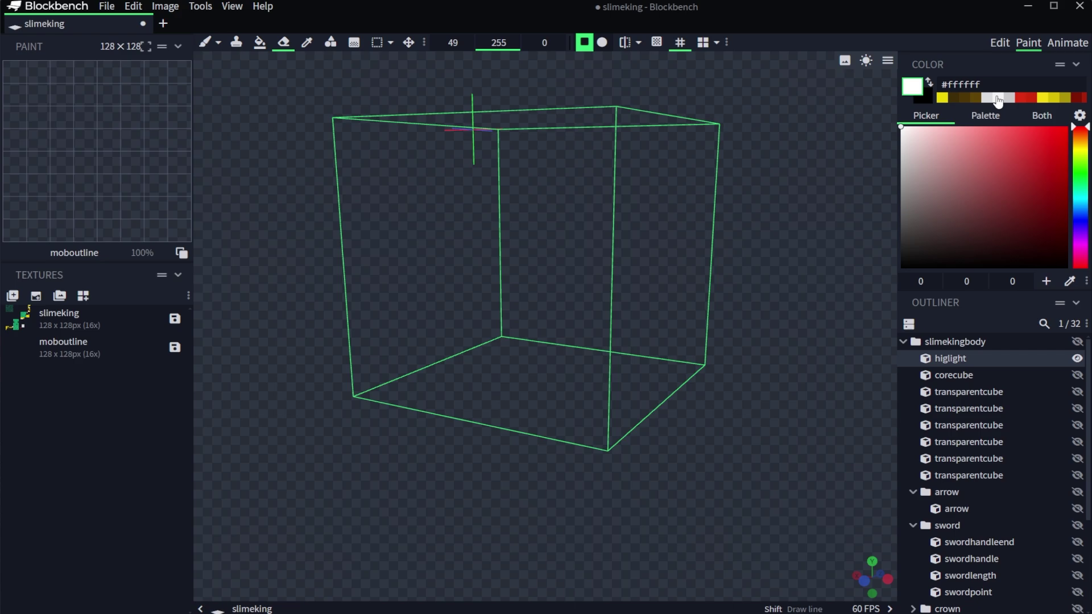
# Fill the higlight cube's faces with yellow #ebd603 at opacity 10.
pyautogui.click(942, 98)
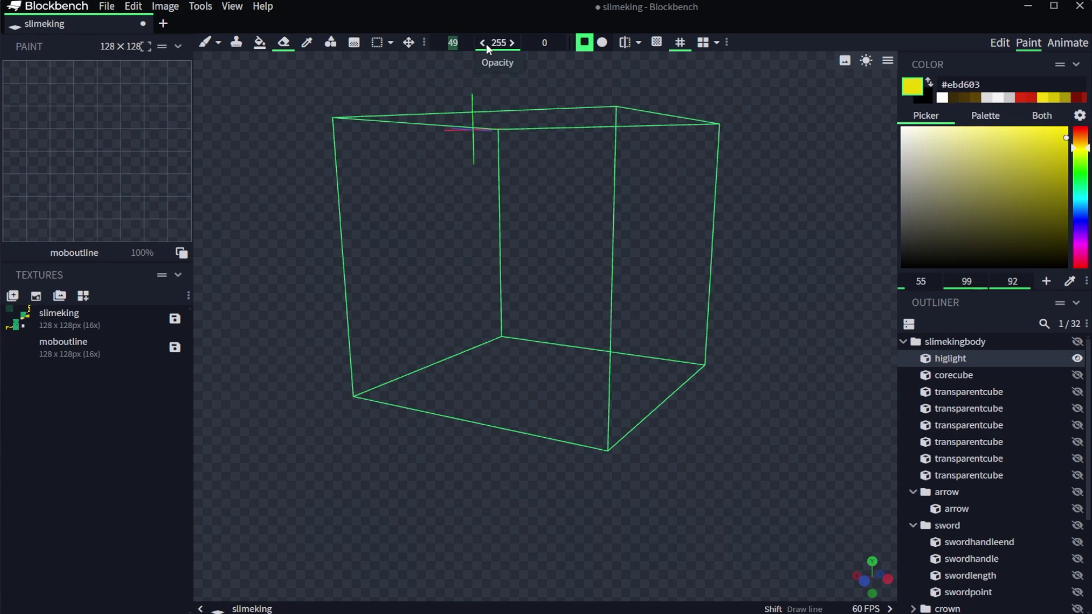
pyautogui.press('f')
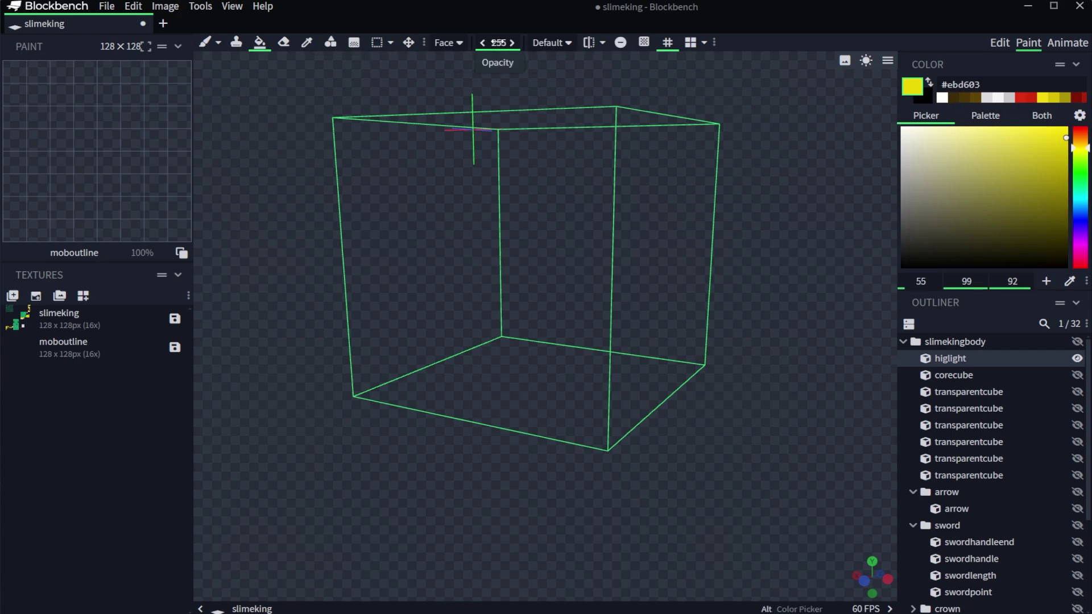
pyautogui.moveTo(498, 43); pyautogui.dragTo(489, 43)
pyautogui.click(584, 219)
pyautogui.click(660, 219)
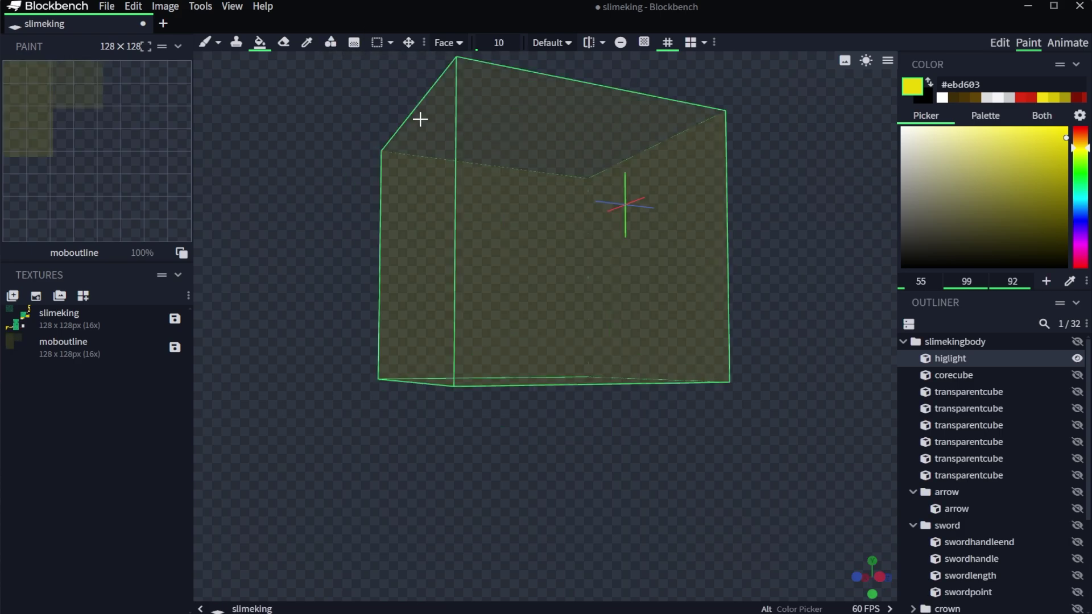
pyautogui.moveTo(293, 307)
pyautogui.mouseDown()
pyautogui.moveTo(290, 244)
pyautogui.moveTo(342, 271)
pyautogui.moveTo(688, 229)
pyautogui.moveTo(639, 239)
pyautogui.mouseUp()
# Show all slimekingbody elements again and inspect the translucent outline around the model in paint mode.
pyautogui.click(999, 45)
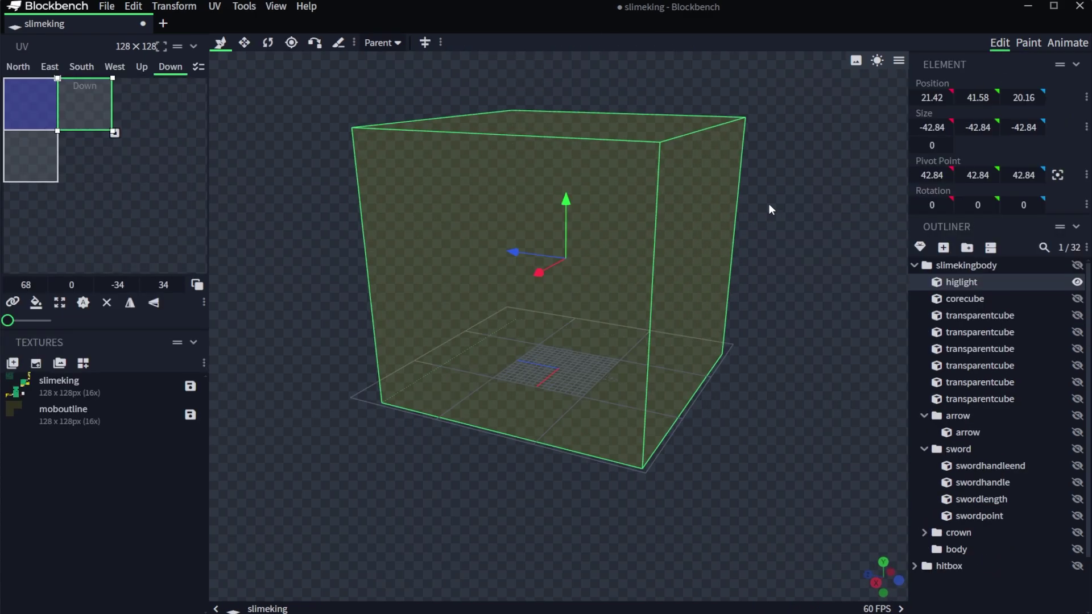
pyautogui.click(1077, 265)
pyautogui.moveTo(865, 565)
pyautogui.mouseDown()
pyautogui.moveTo(777, 491)
pyautogui.moveTo(366, 500)
pyautogui.mouseUp()
pyautogui.click(1029, 43)
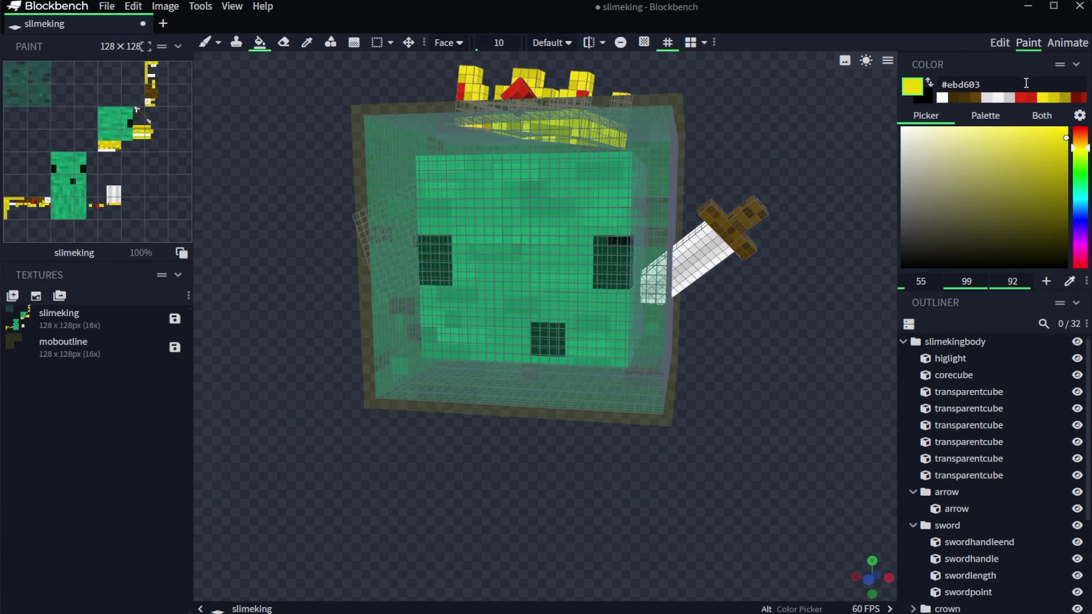
pyautogui.moveTo(937, 147); pyautogui.dragTo(897, 154)
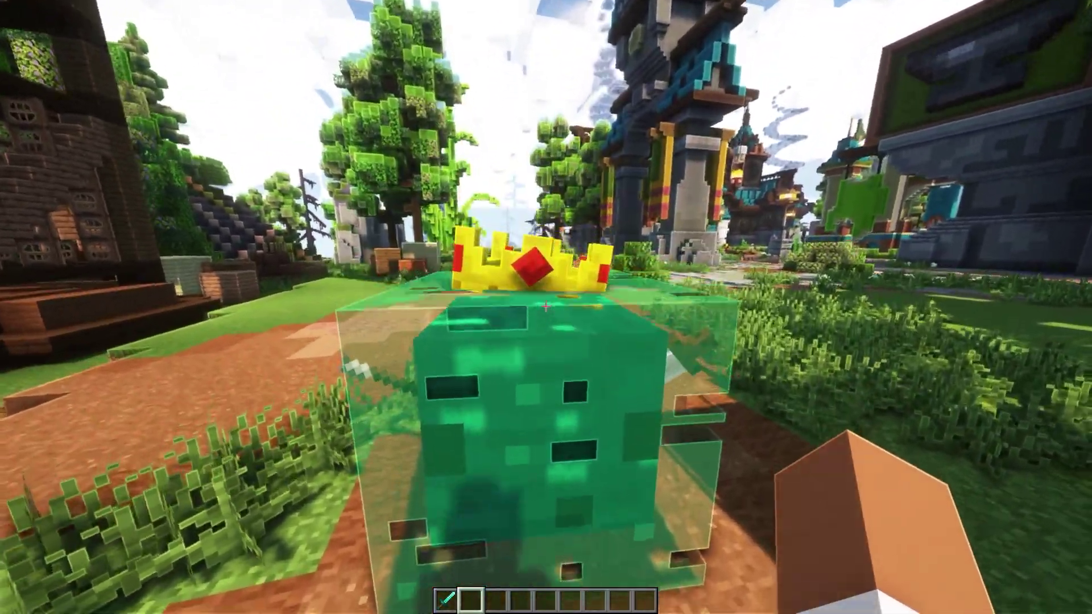
# Switch to Minecraft and disable the shaders while looking at the slime king.
pyautogui.press('Escape')
pyautogui.press('Escape')
pyautogui.press('k')
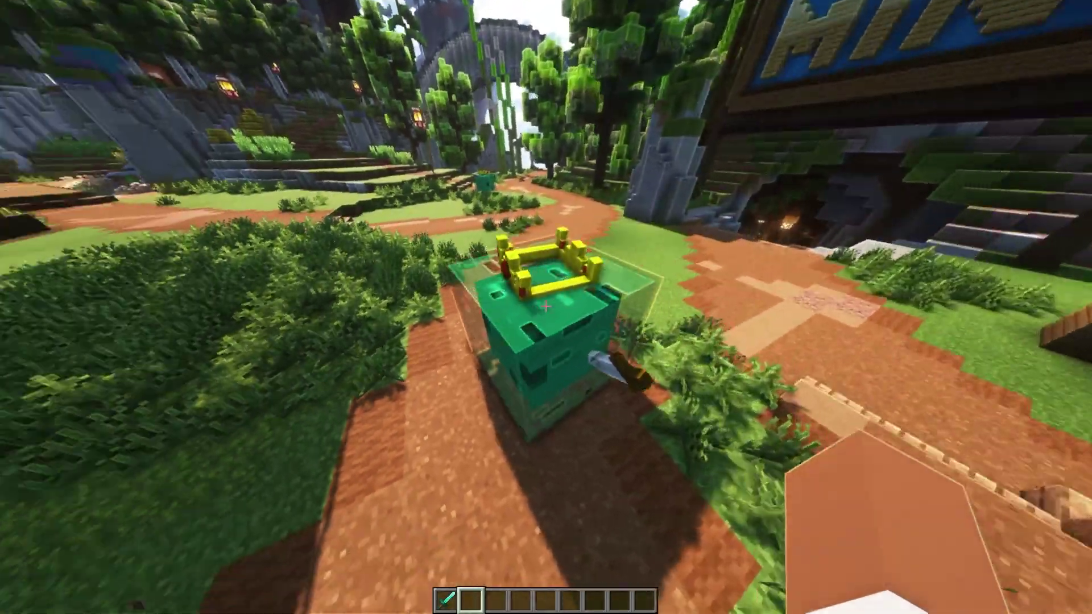
pyautogui.press('k')
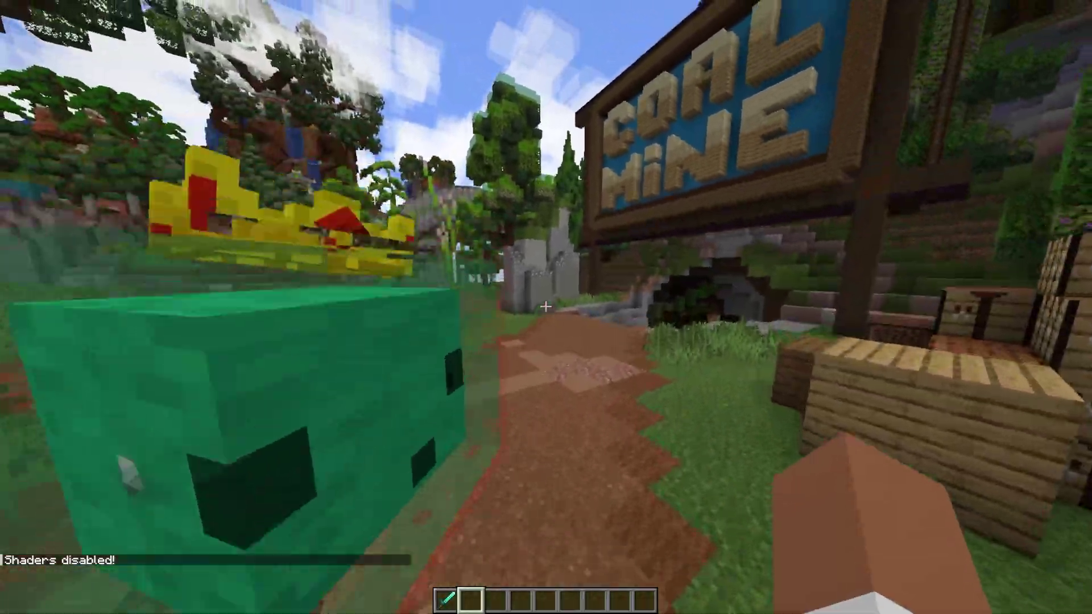
# Inspect the slime king in third- and first-person views, and turn the Outline.zip shaders back on.
pyautogui.press('F5')
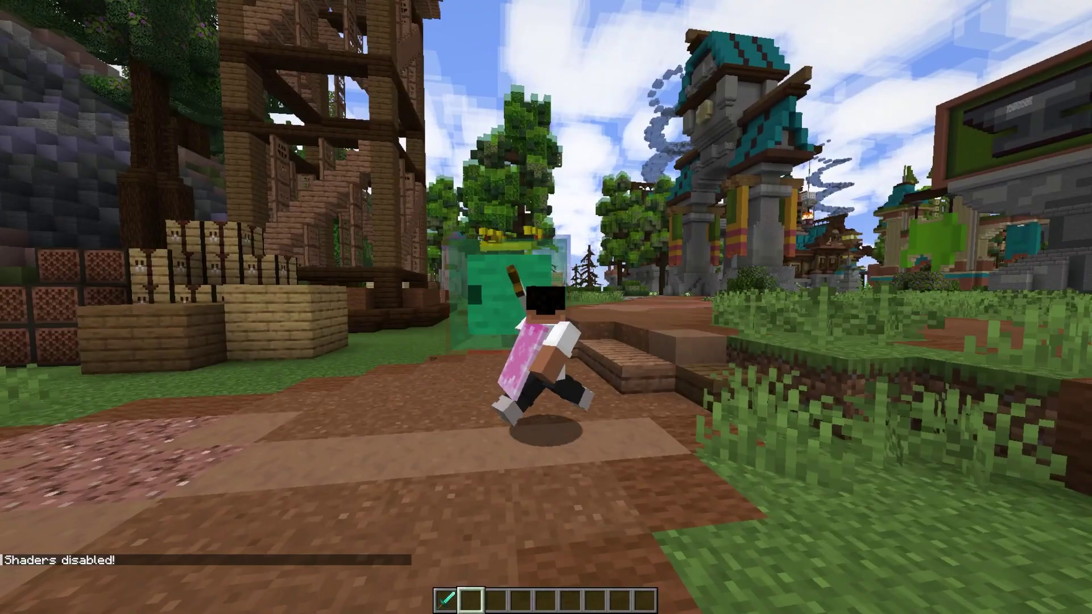
pyautogui.press('F5')
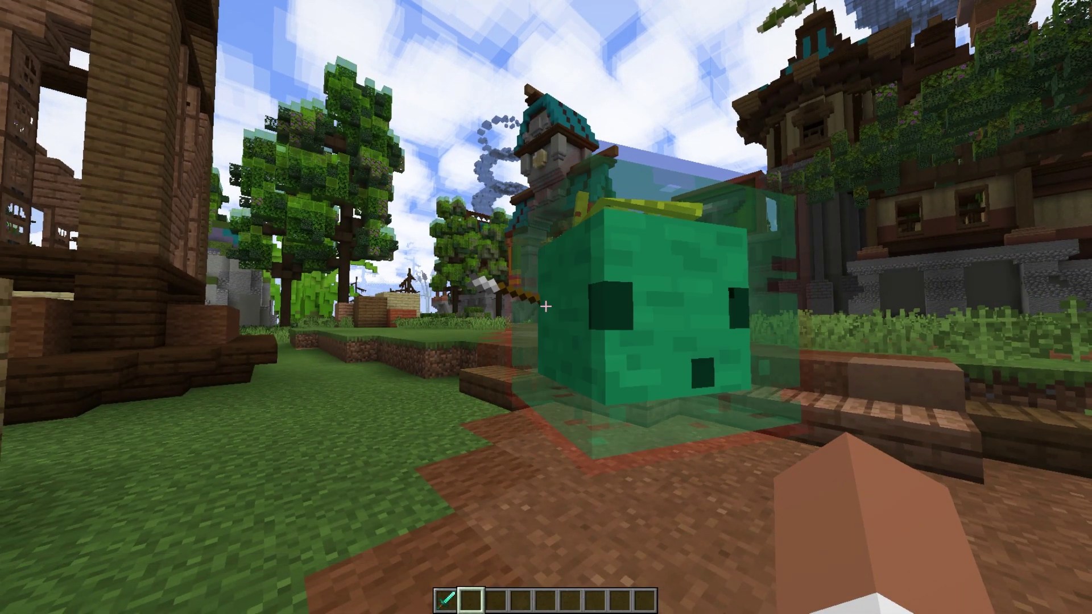
pyautogui.press('s')
pyautogui.press('d')
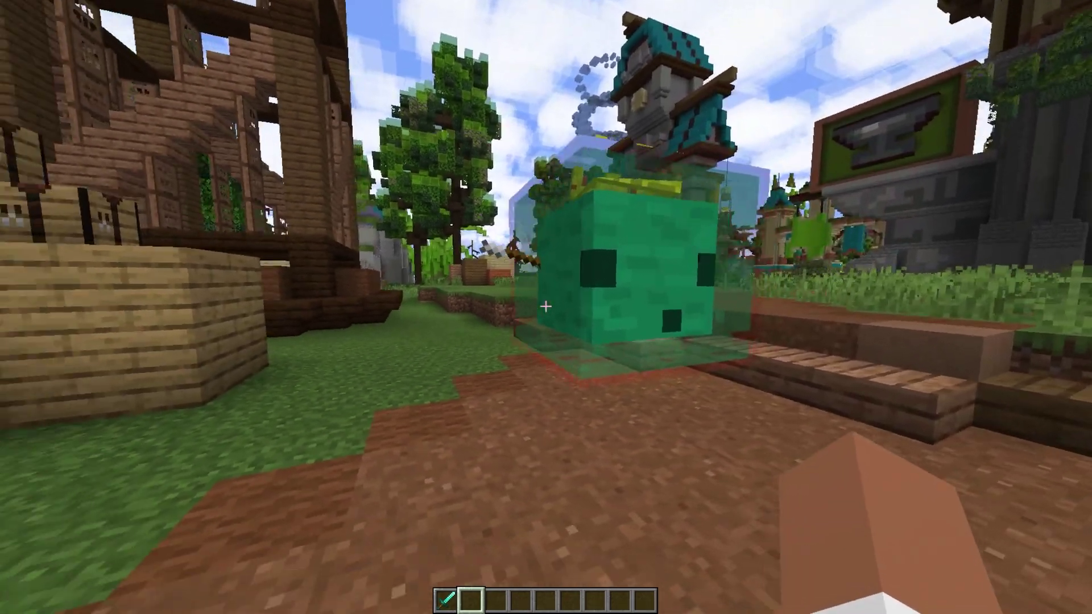
pyautogui.press('d')
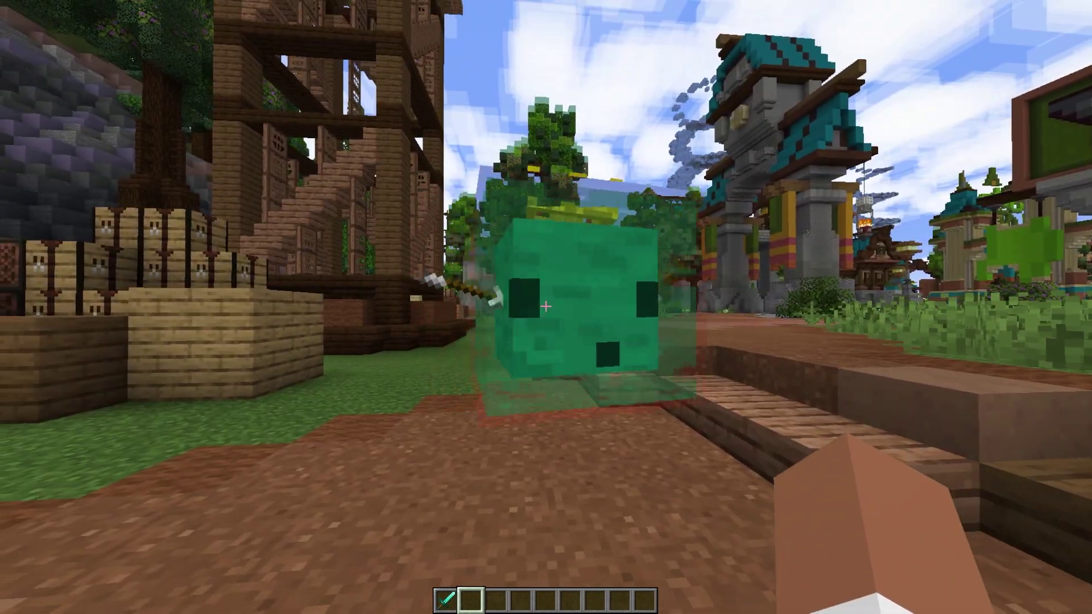
pyautogui.press('k')
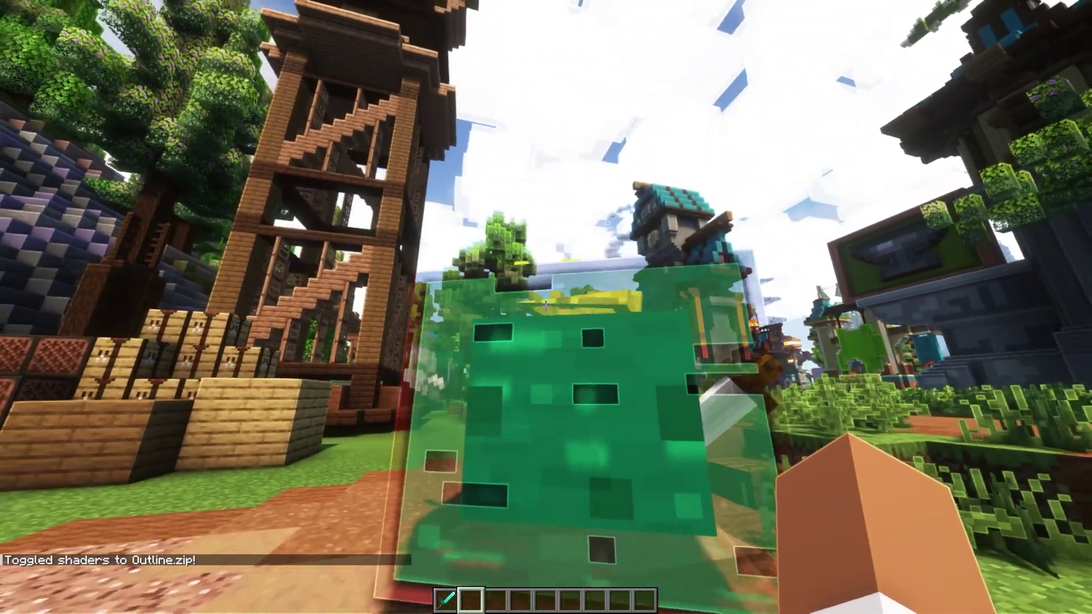